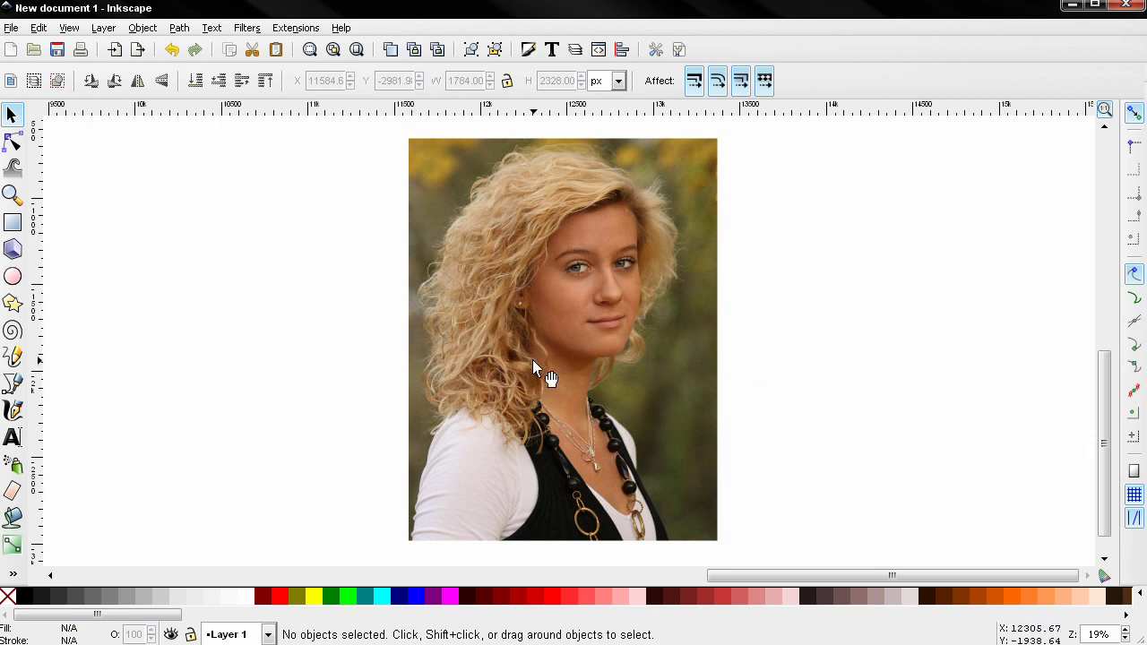
Step: Draw a black rectangle about 1617 by 2343 px beside the portrait photo
left_click(12, 222)
left_click_drag(103, 127, 383, 533)
key("s")
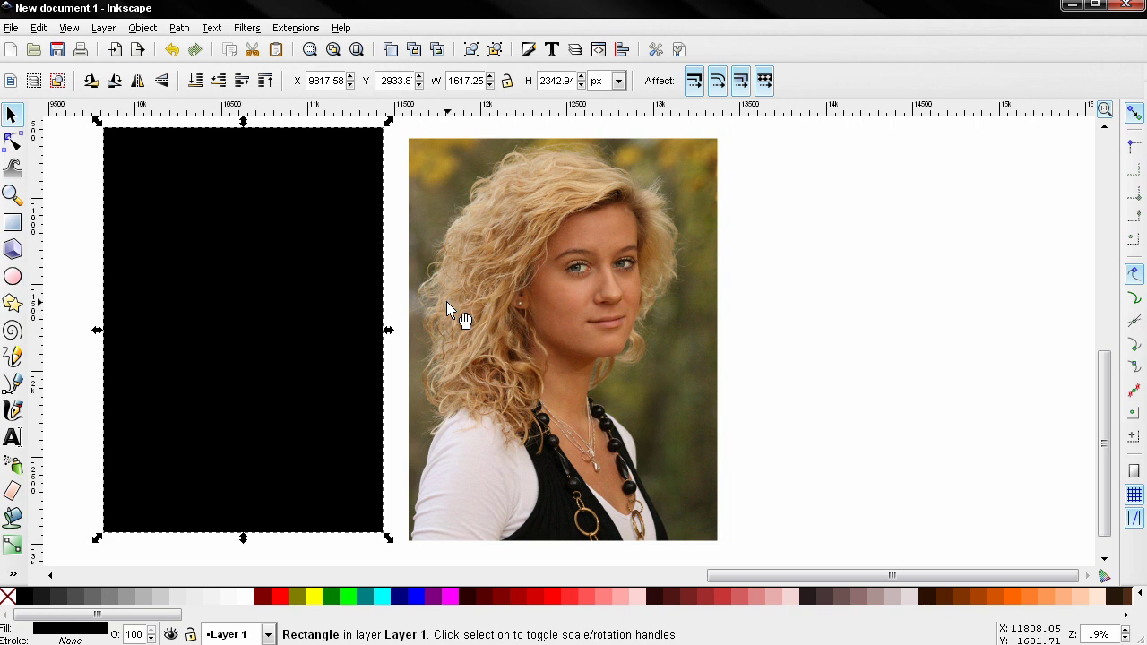
Step: Set the black rectangle's width to 1784 px to match the photo
left_click(536, 290)
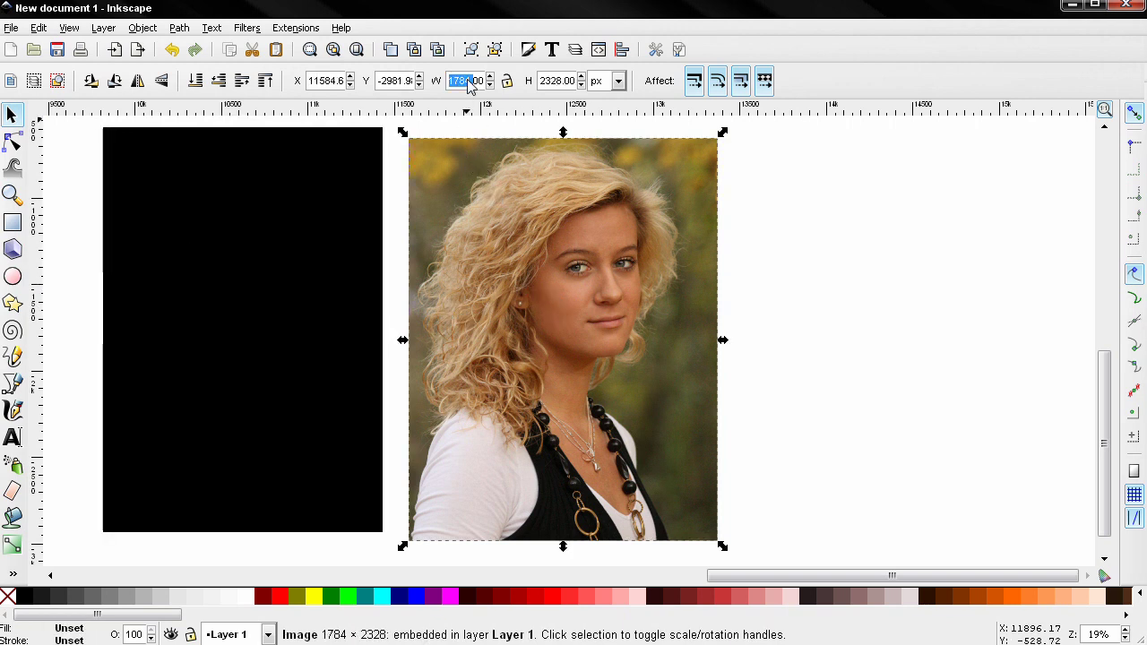
left_click(379, 218)
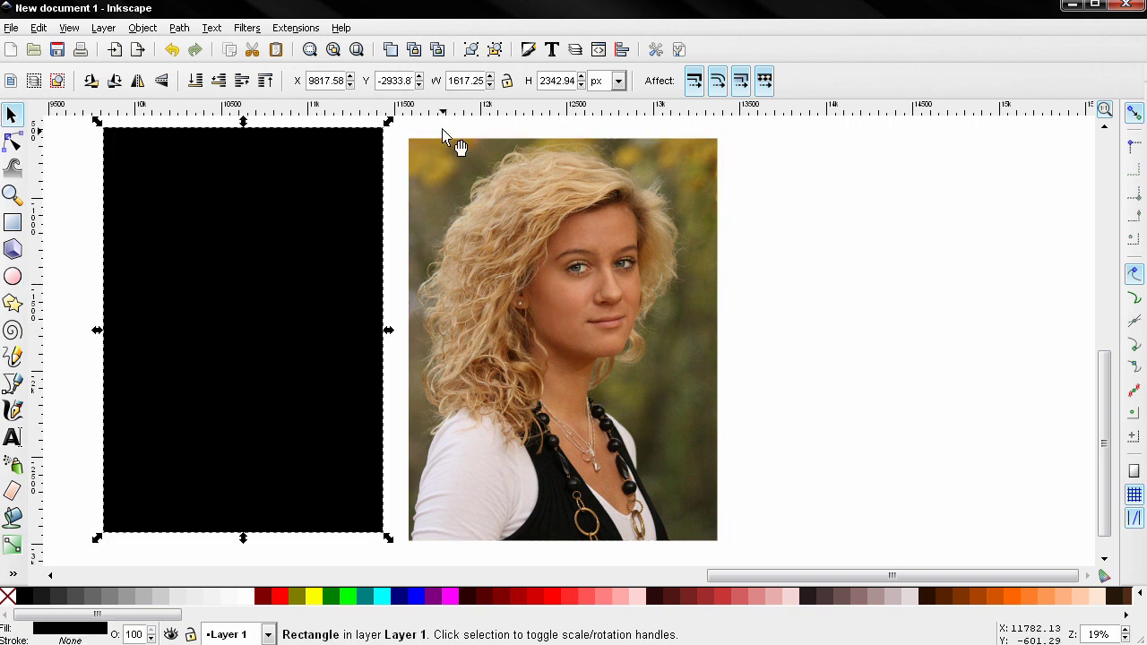
left_click(471, 82)
type("1784.00")
key("Return")
Step: Set the black rectangle's height to 2328 px to match the photo and move it level beside the photo
left_click(569, 249)
left_click(556, 81)
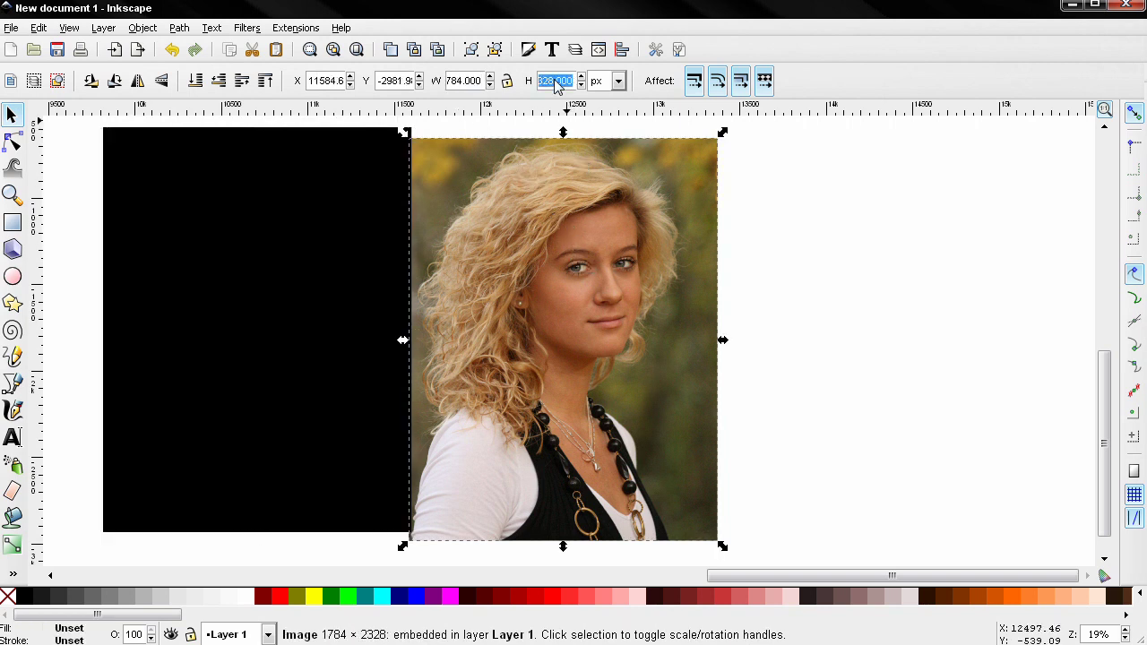
left_click(314, 269)
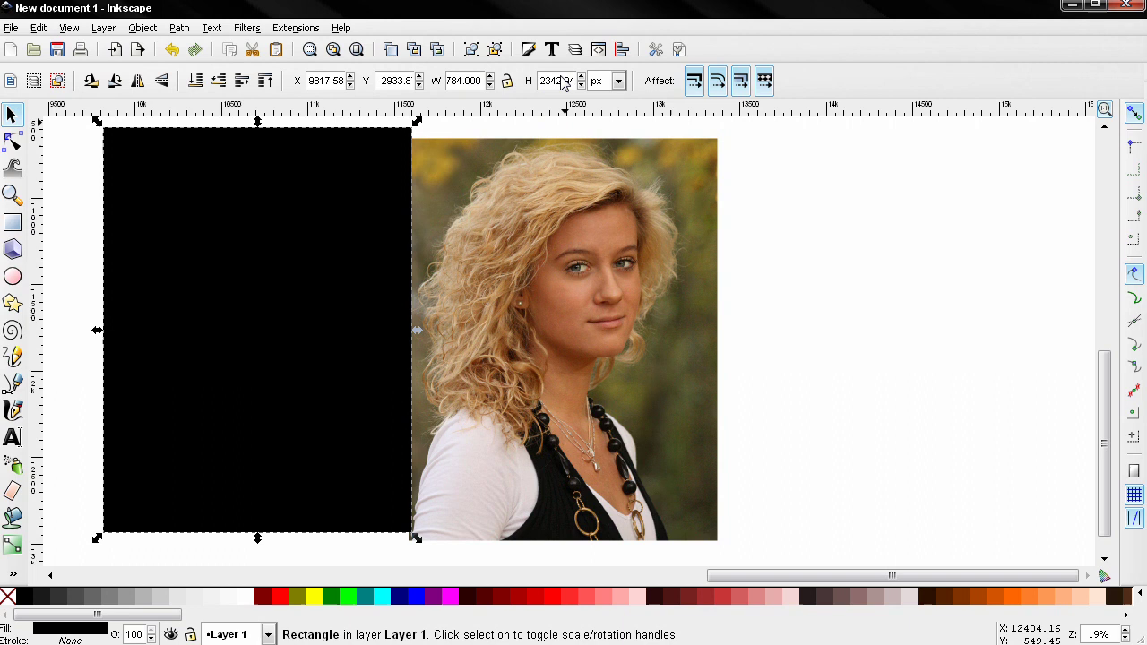
type("2328")
key("Return")
left_click_drag(331, 330, 307, 341)
Step: Convert the portrait photo to a pattern with Objects to Pattern
left_click(525, 273)
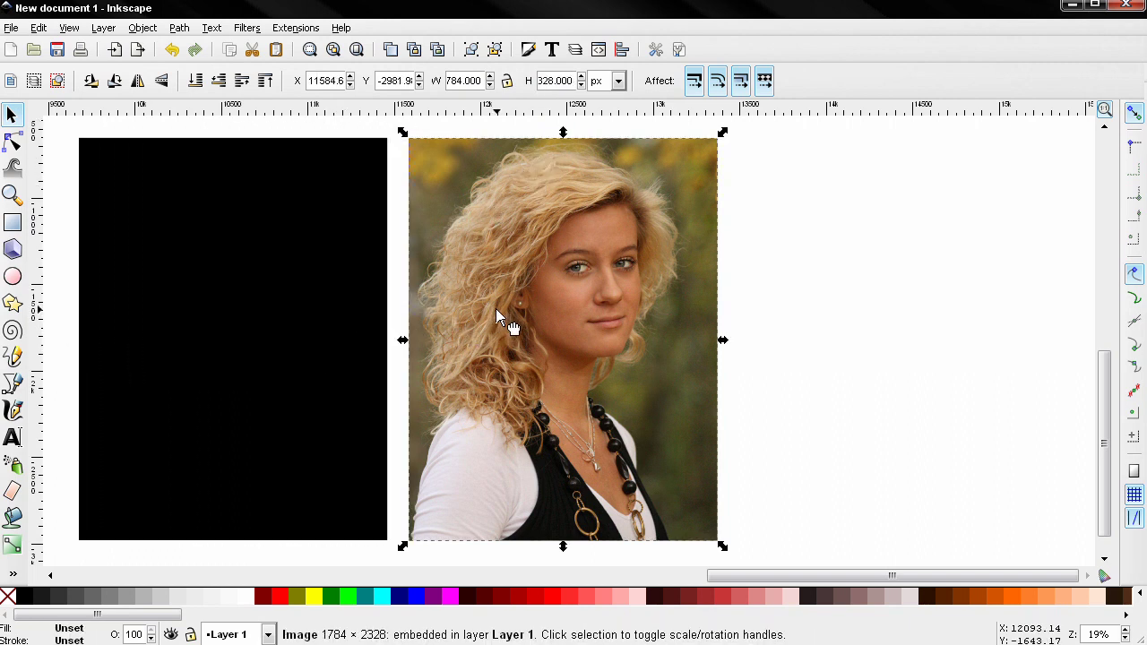
left_click(146, 28)
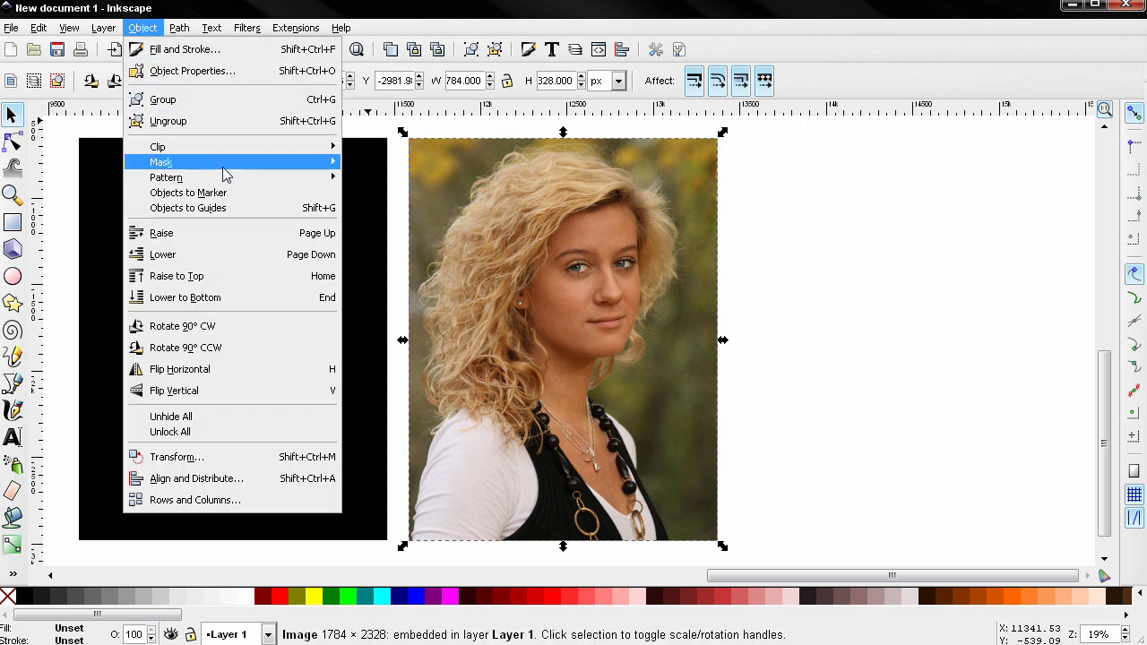
mouse_move(225, 177)
left_click(364, 180)
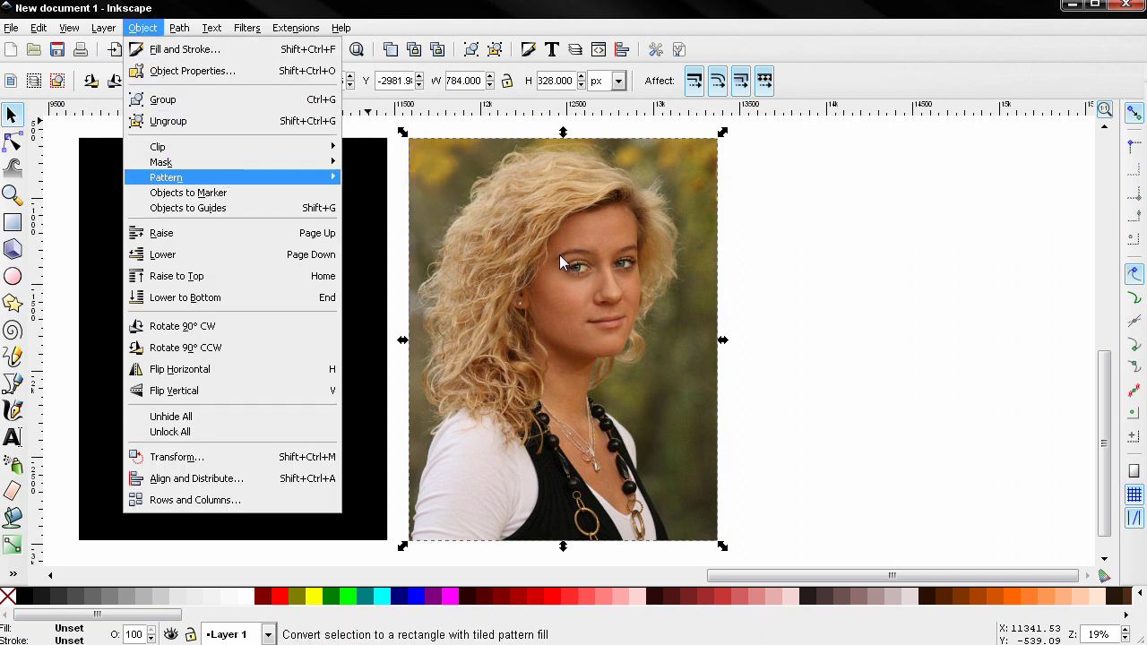
Step: Fill the black rectangle with the pattern made from the photo
left_click(293, 222)
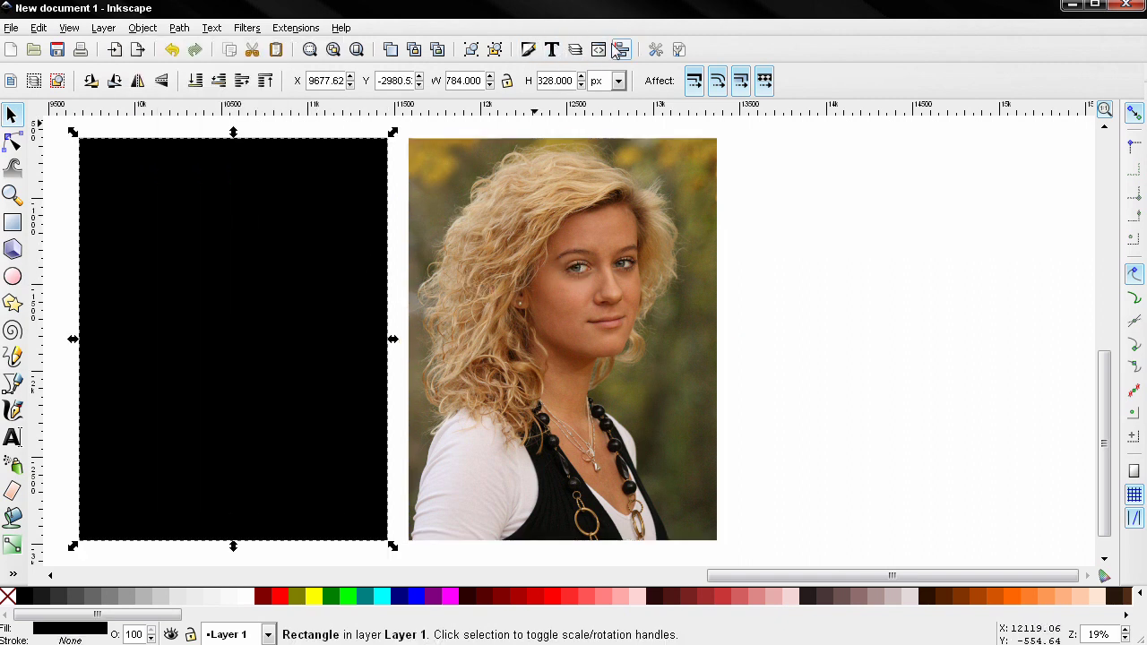
left_click(527, 50)
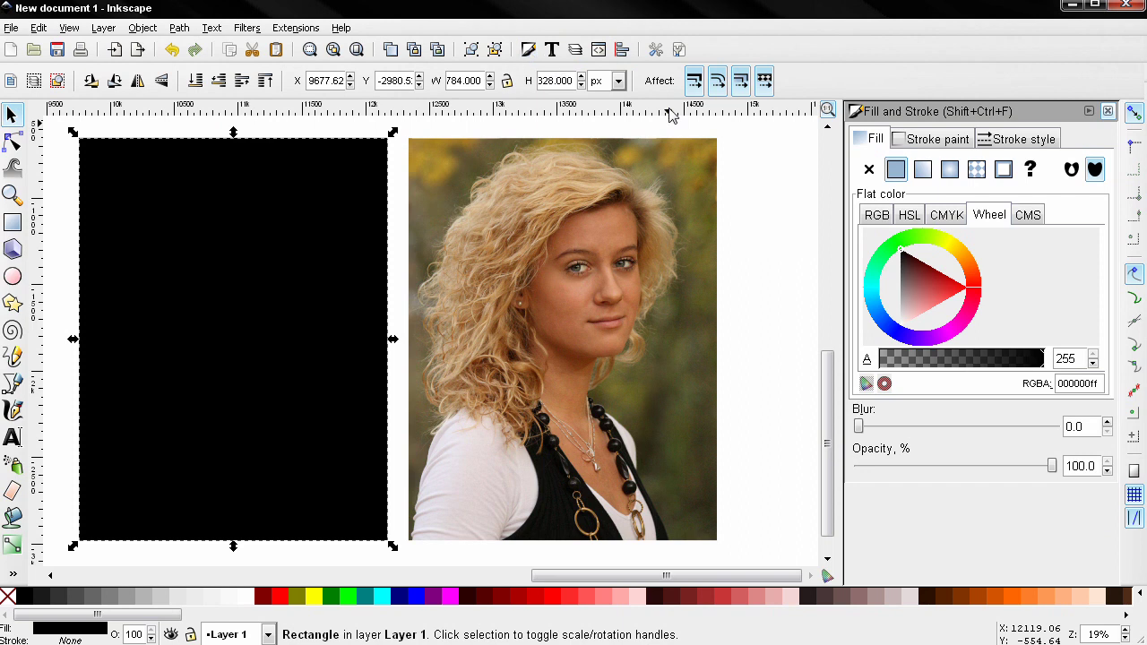
left_click(976, 170)
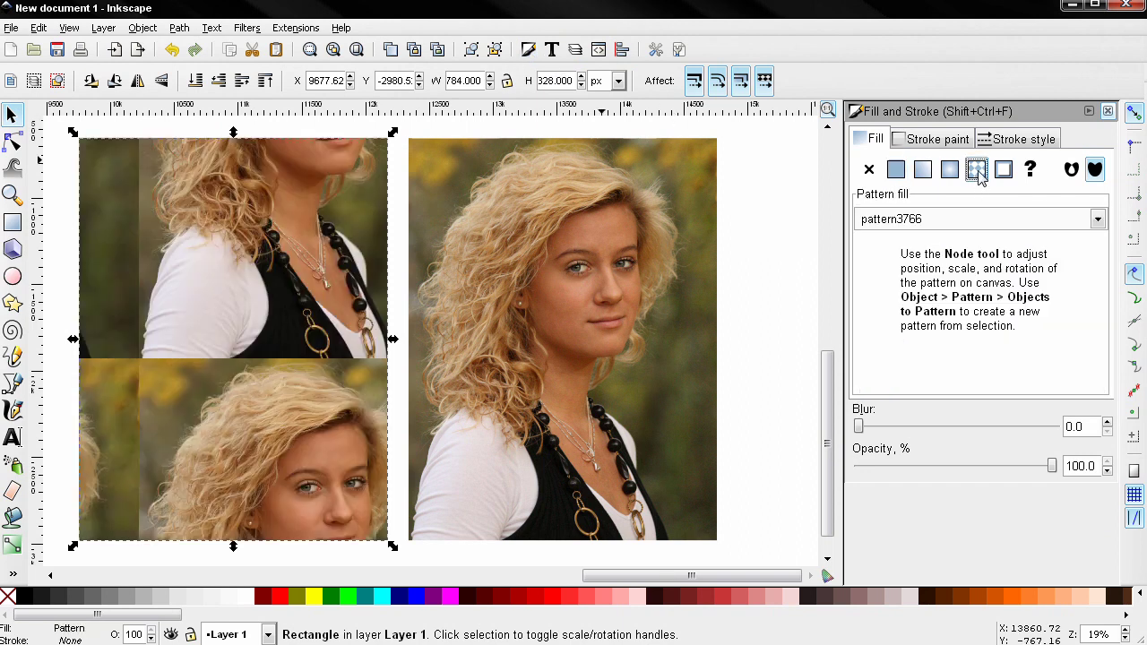
Step: Close the fill settings and delete the original portrait photo, keeping only the pattern-filled rectangle
left_click(1107, 111)
left_click(632, 335)
key("Delete")
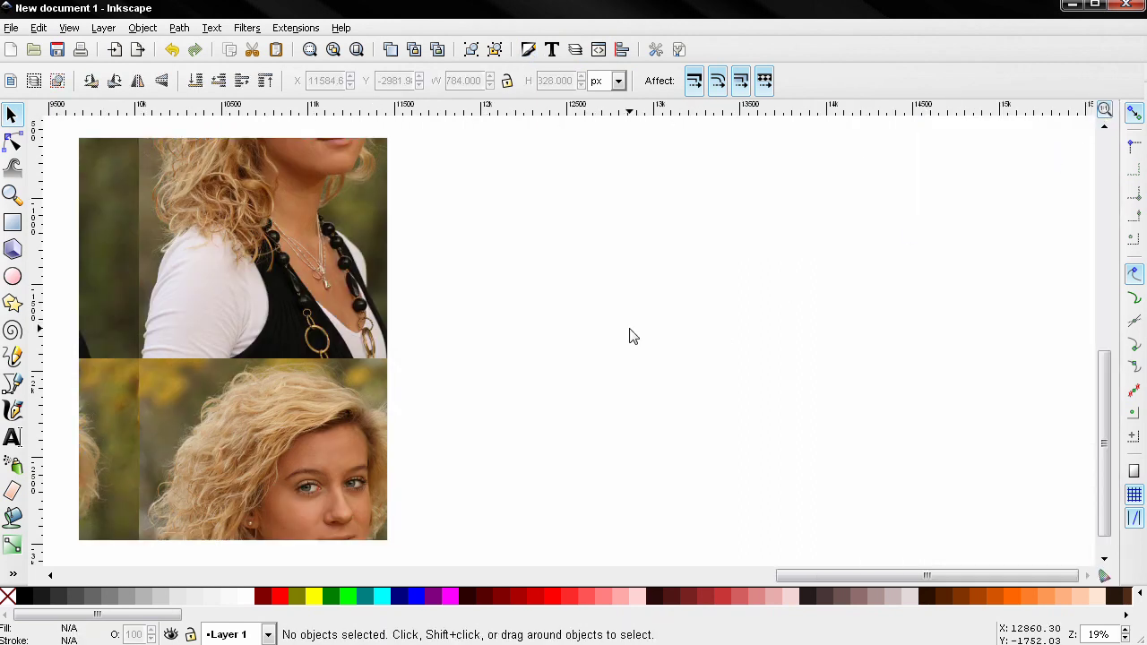
Step: Shift the pattern fill inside the rectangle so that the complete portrait roughly lines up with its edges
scroll(525, 341, "left", 8)
scroll(776, 347, "down", 2)
scroll(776, 347, "down", 1)
scroll(762, 389, "right", 3)
left_click(22, 149)
left_click(533, 313)
scroll(536, 327, "down", 2)
scroll(113, 330, "left", 3)
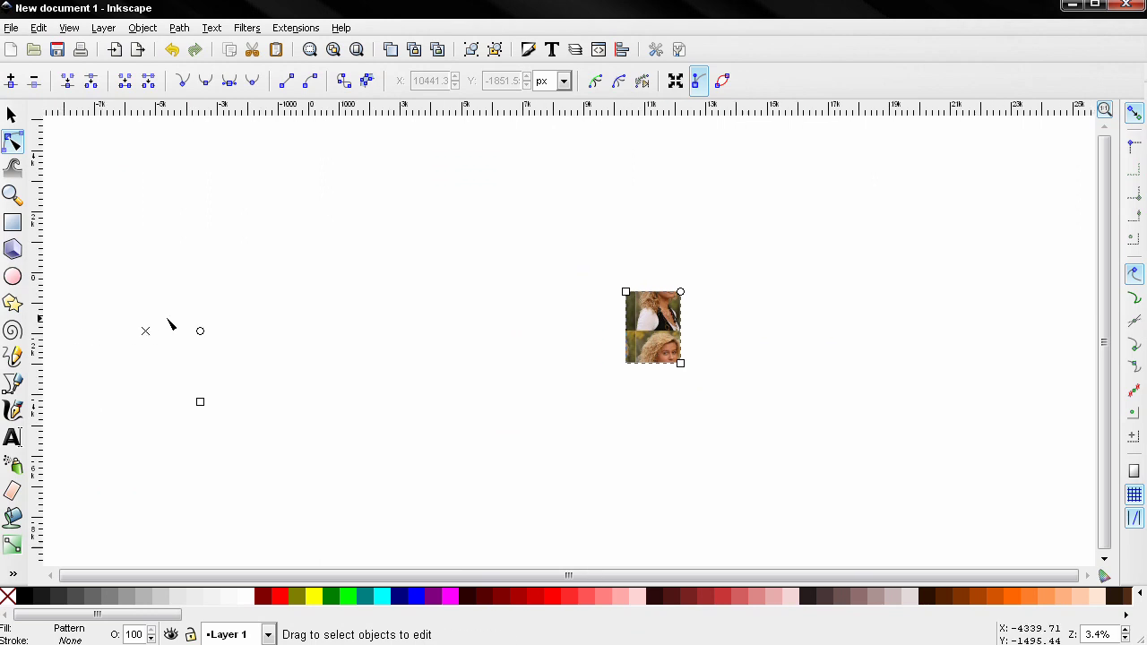
left_click_drag(150, 331, 141, 364)
scroll(689, 308, "up", 6)
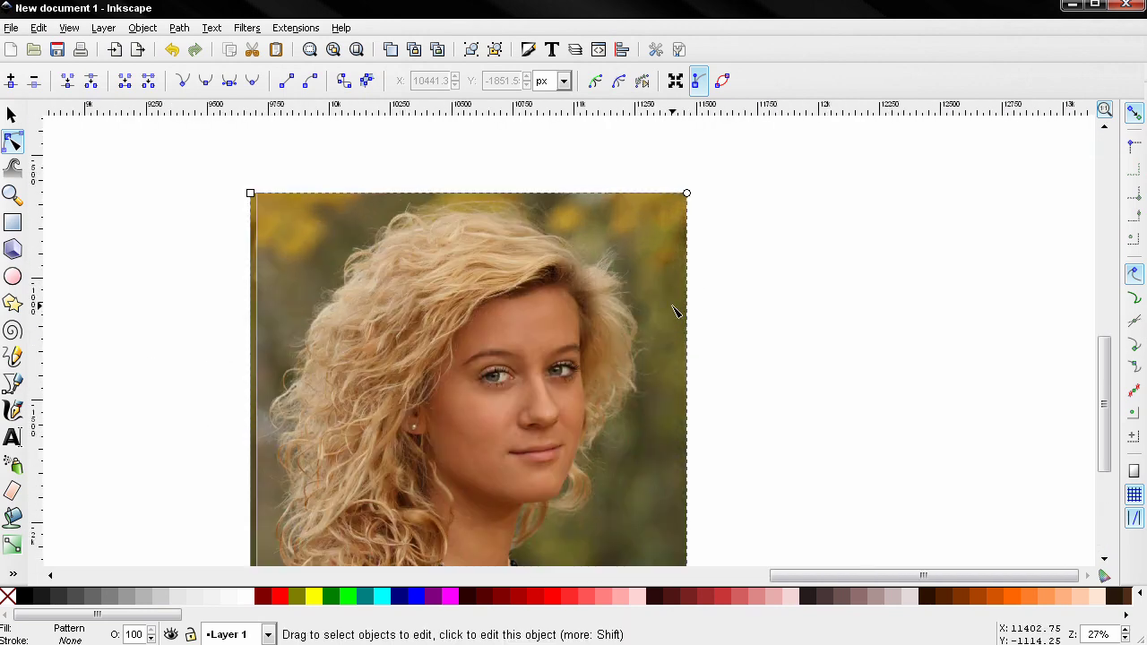
Step: Fine-tune the pattern fill's position to remove the repeated strip along the portrait's left edge
scroll(656, 320, "down", 4)
scroll(379, 340, "left", 8)
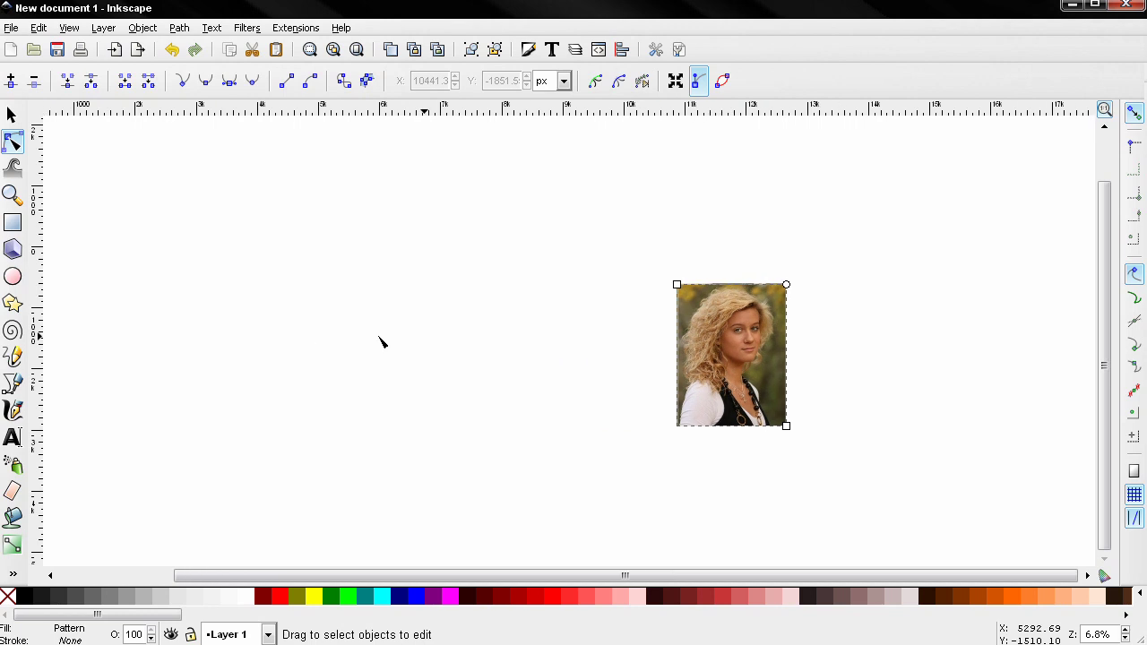
scroll(420, 356, "down", 1)
scroll(307, 374, "left", 3)
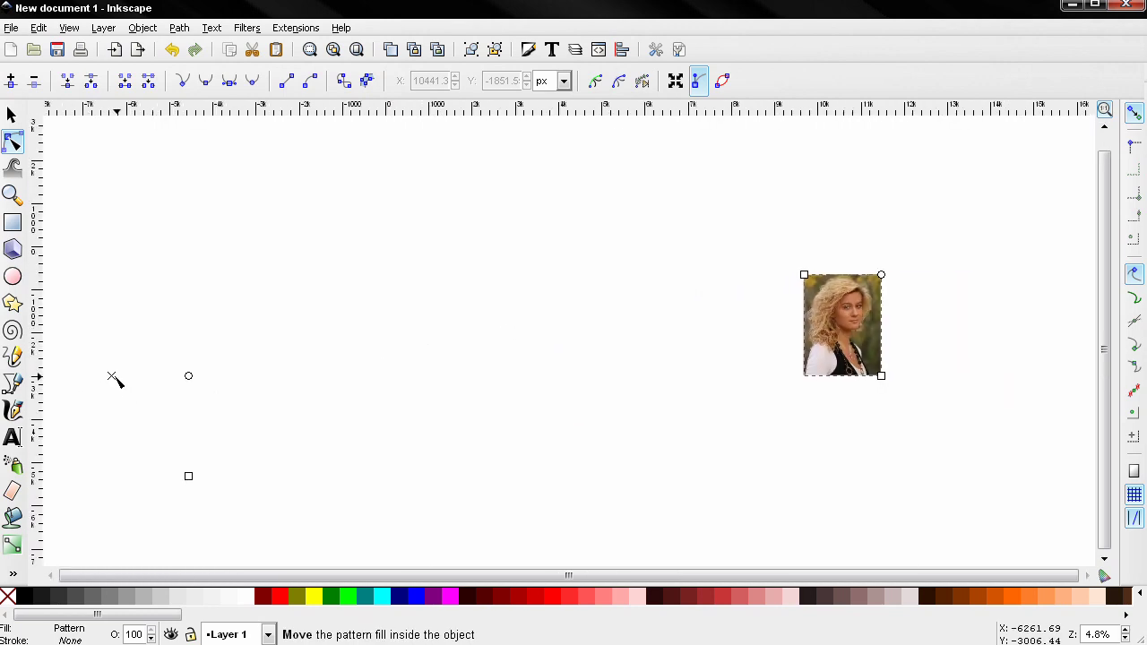
left_click_drag(112, 380, 110, 376)
scroll(815, 369, "up", 5)
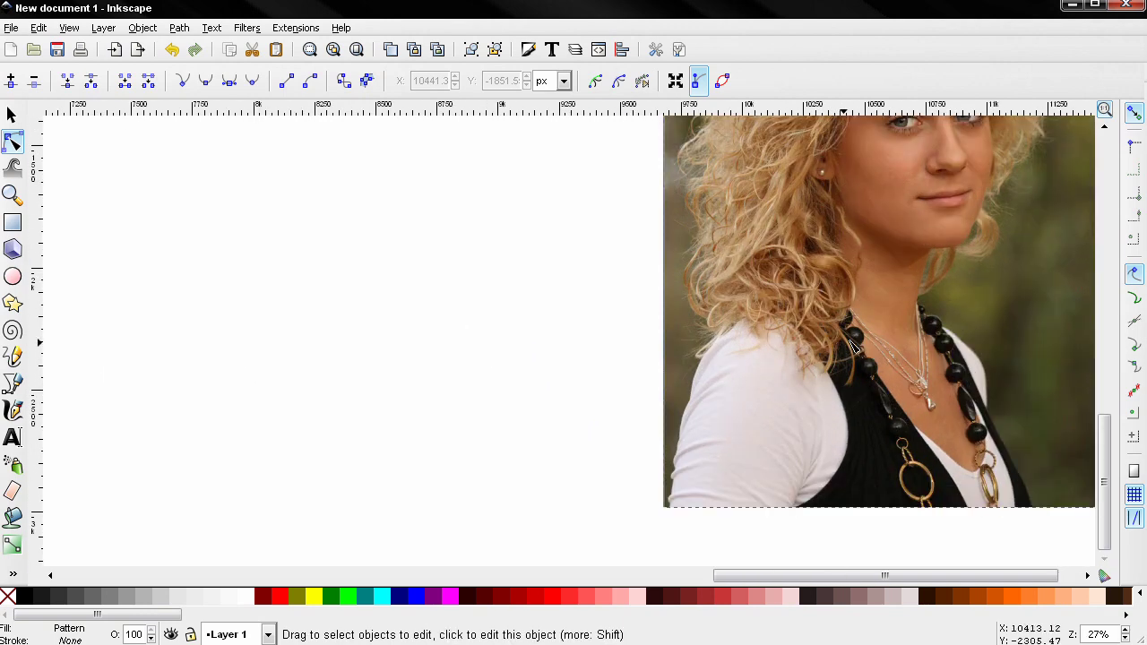
scroll(728, 364, "right", 3)
scroll(728, 364, "right", 4)
scroll(602, 378, "down", 2)
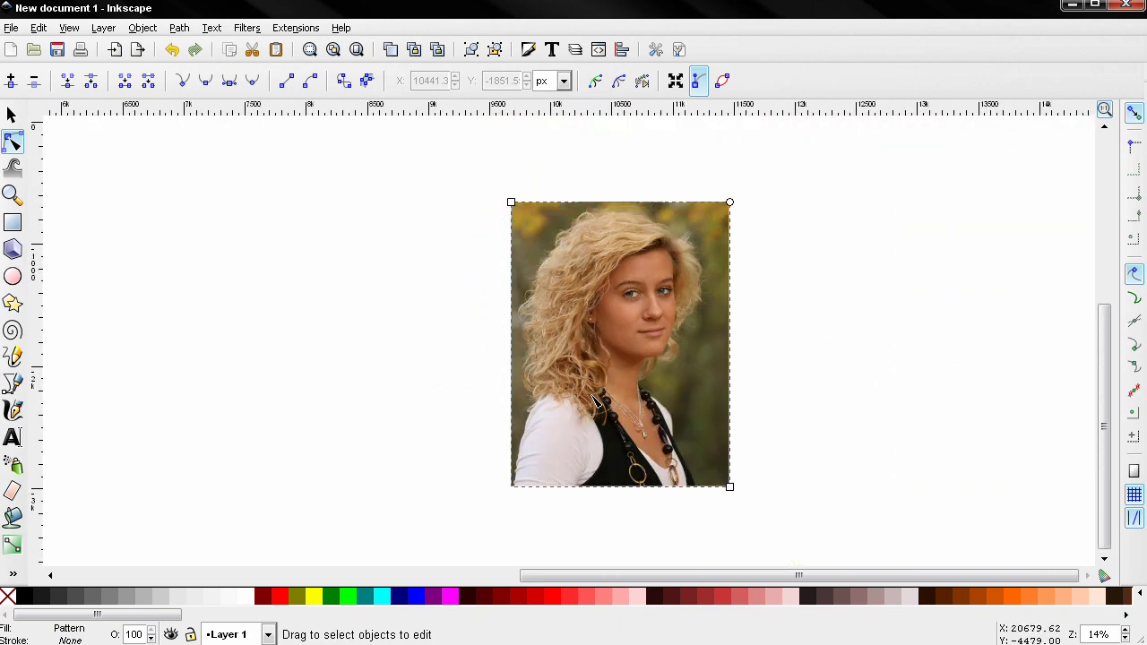
scroll(602, 379, "right", 3)
scroll(529, 380, "up", 1)
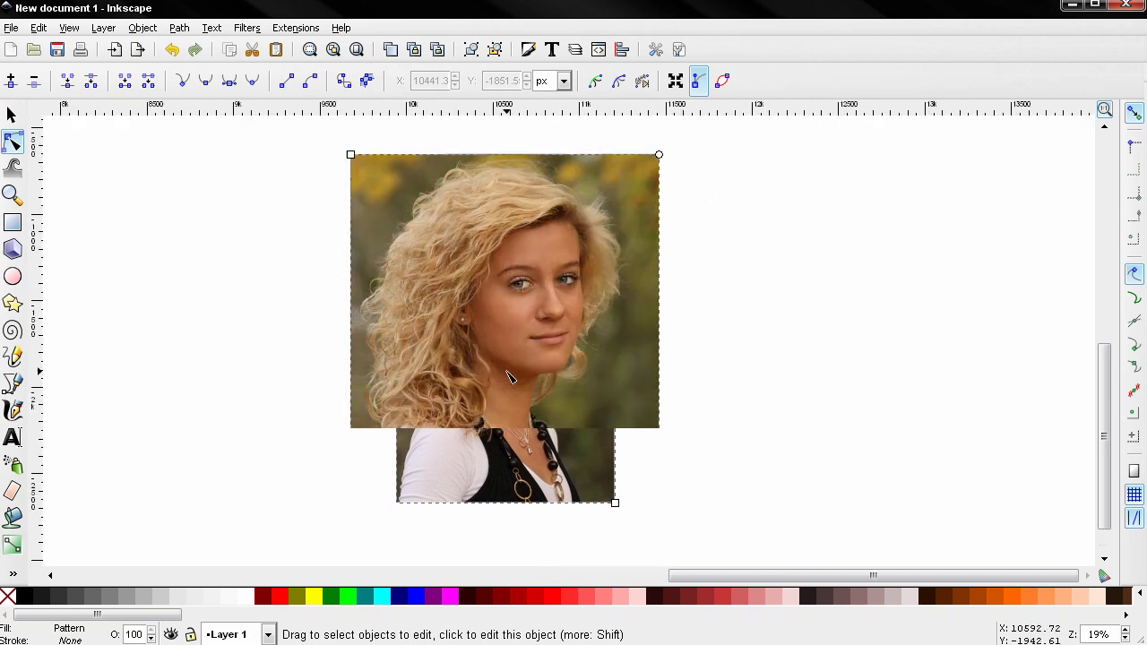
left_click_drag(509, 376, 543, 360)
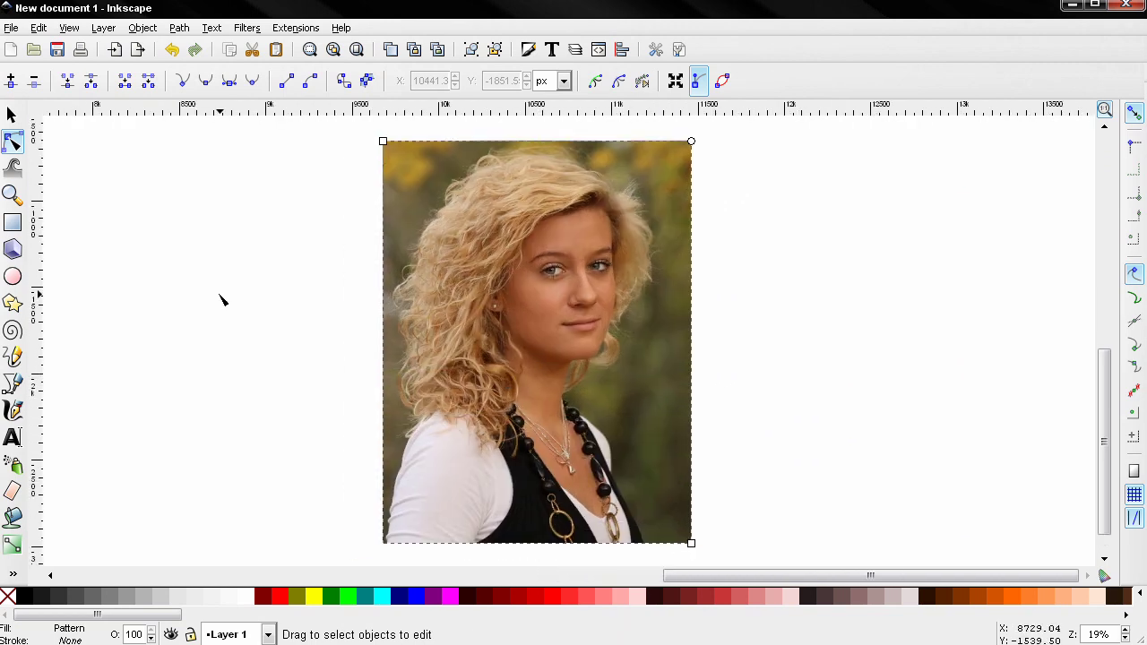
Step: Draw a black square about 954 px wide beside the portrait
left_click(12, 222)
left_click_drag(716, 208, 883, 374)
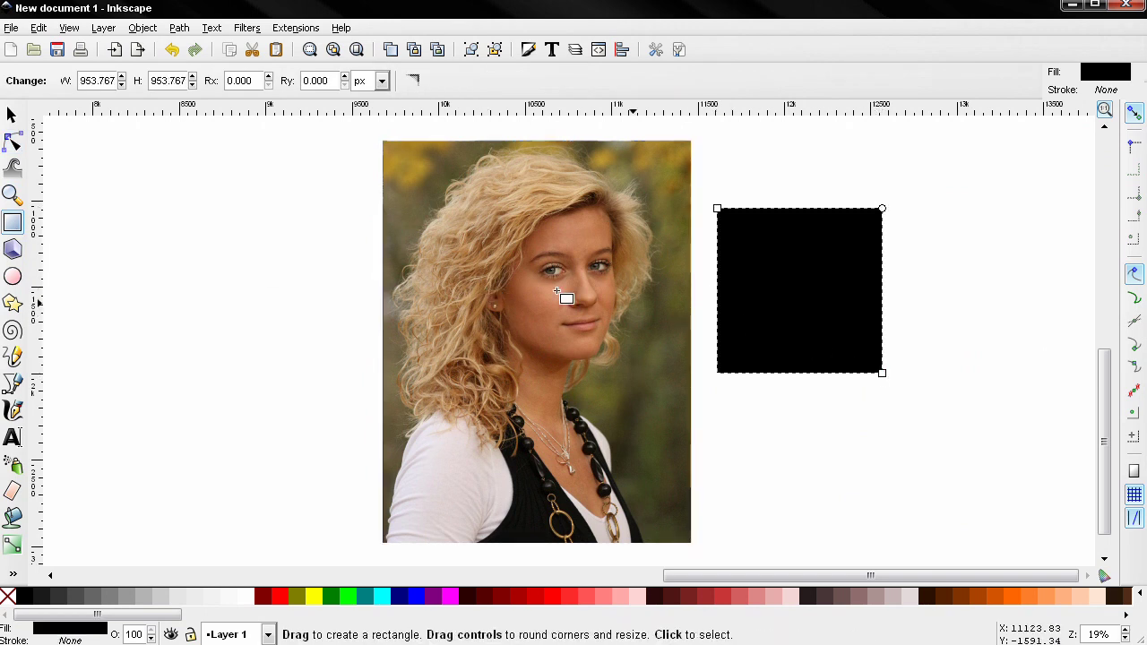
left_click(12, 115)
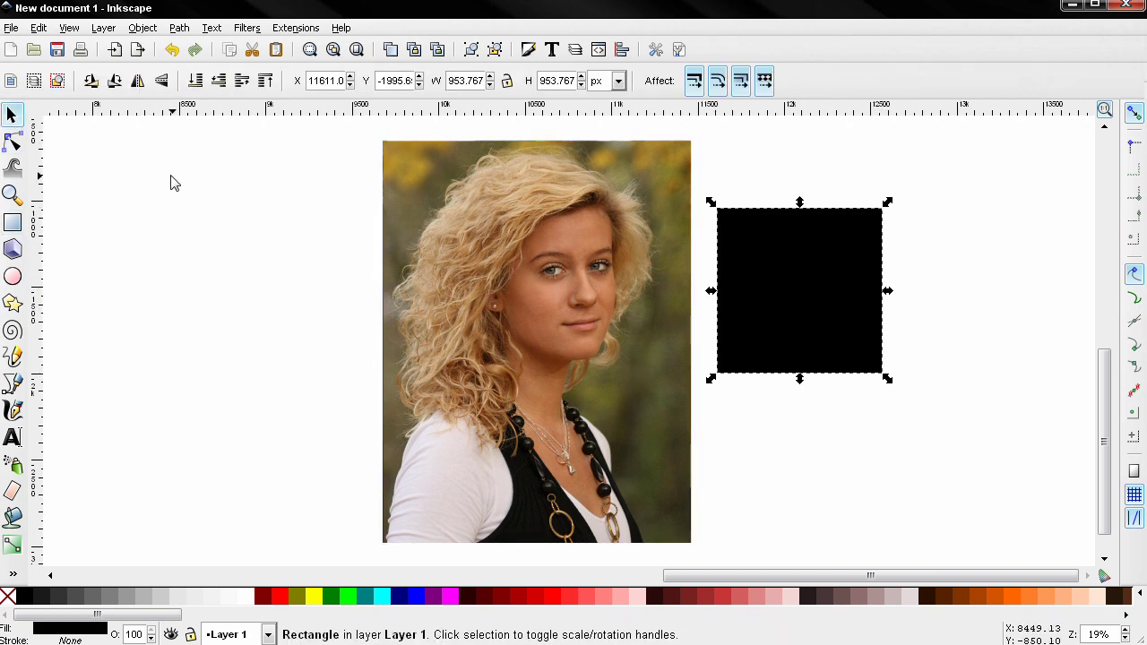
Step: Lock the square's width-to-height ratio and set its width to 1055 px
left_click(507, 82)
double_click(469, 85)
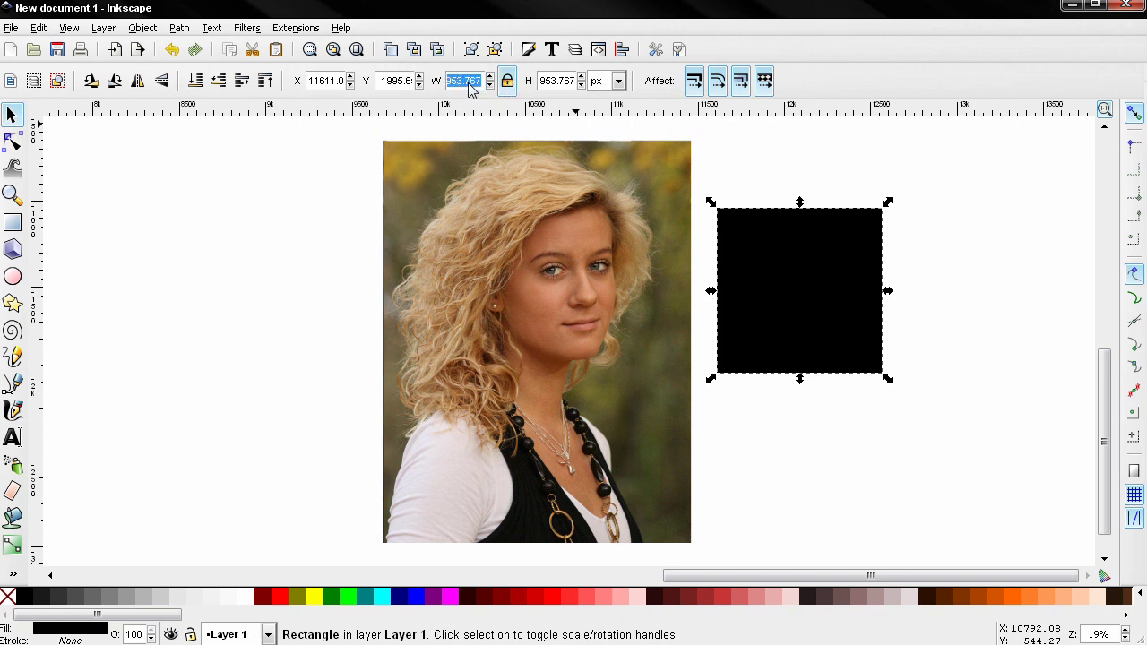
type("1055")
key("Return")
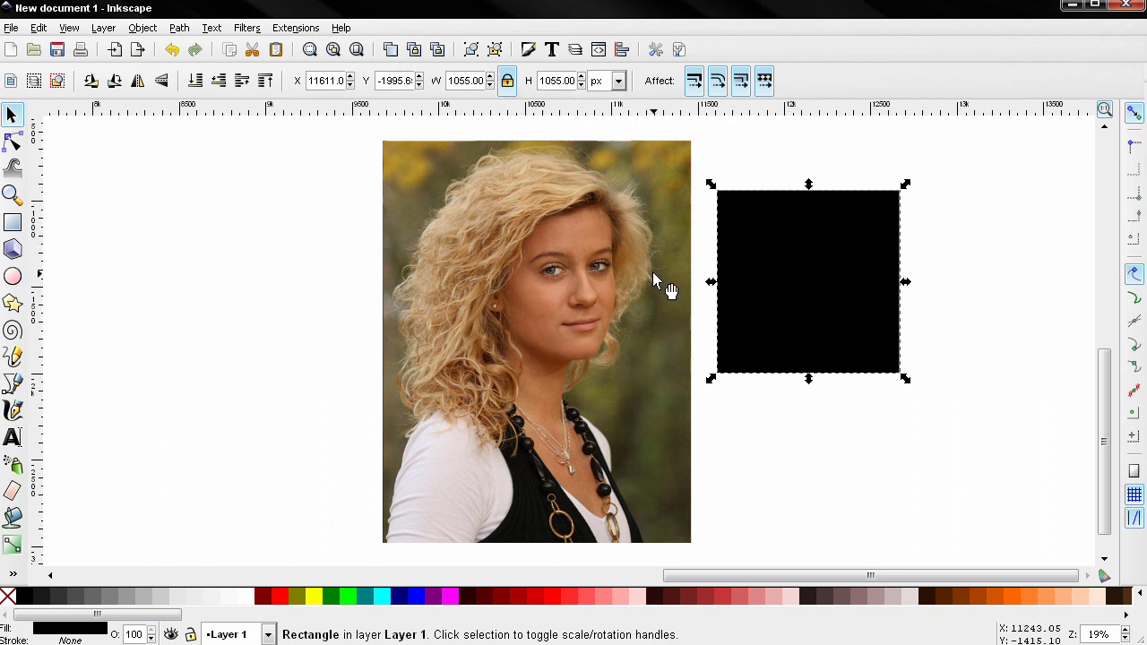
Step: Draw a background rectangle about 11744 by 5864 px covering the portrait and the square
scroll(341, 318, "down", 2)
key("Escape")
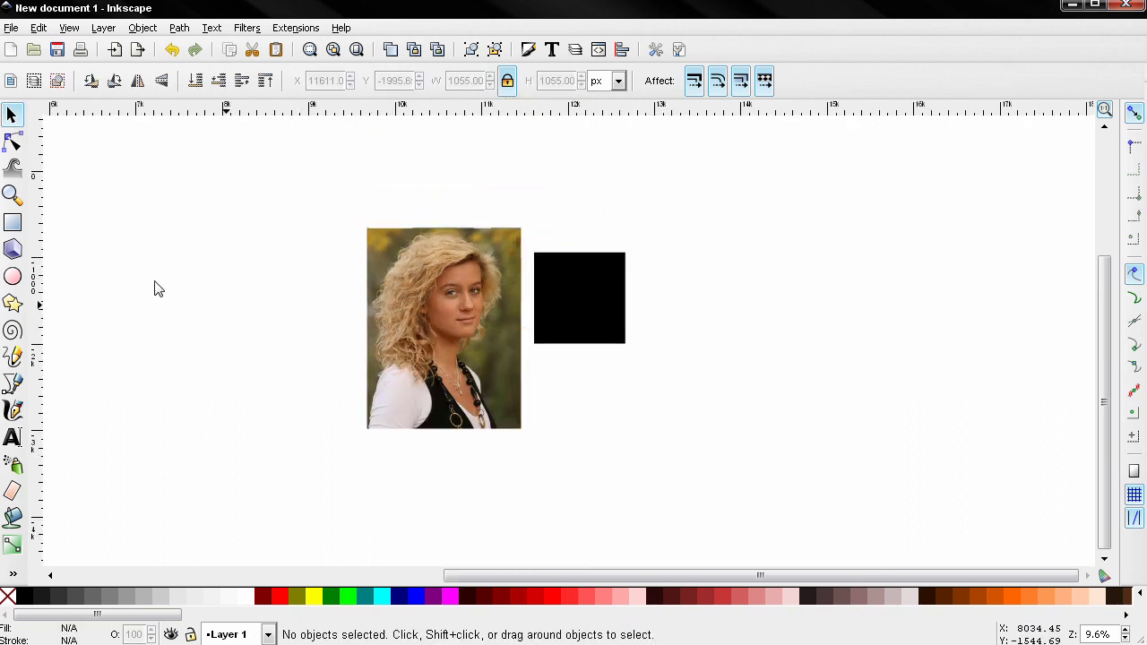
key("r")
scroll(100, 247, "down", 1)
left_click_drag(59, 138, 778, 495)
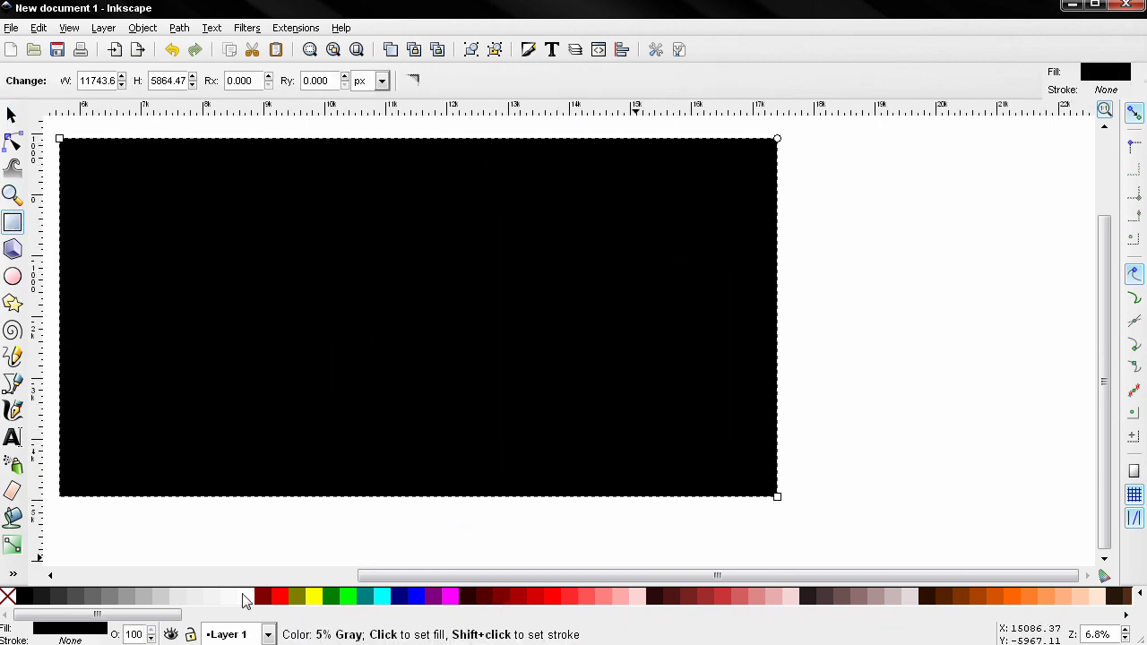
Step: Fill the large background rectangle with medium gray and lower it behind the portrait and the square
left_click(93, 598)
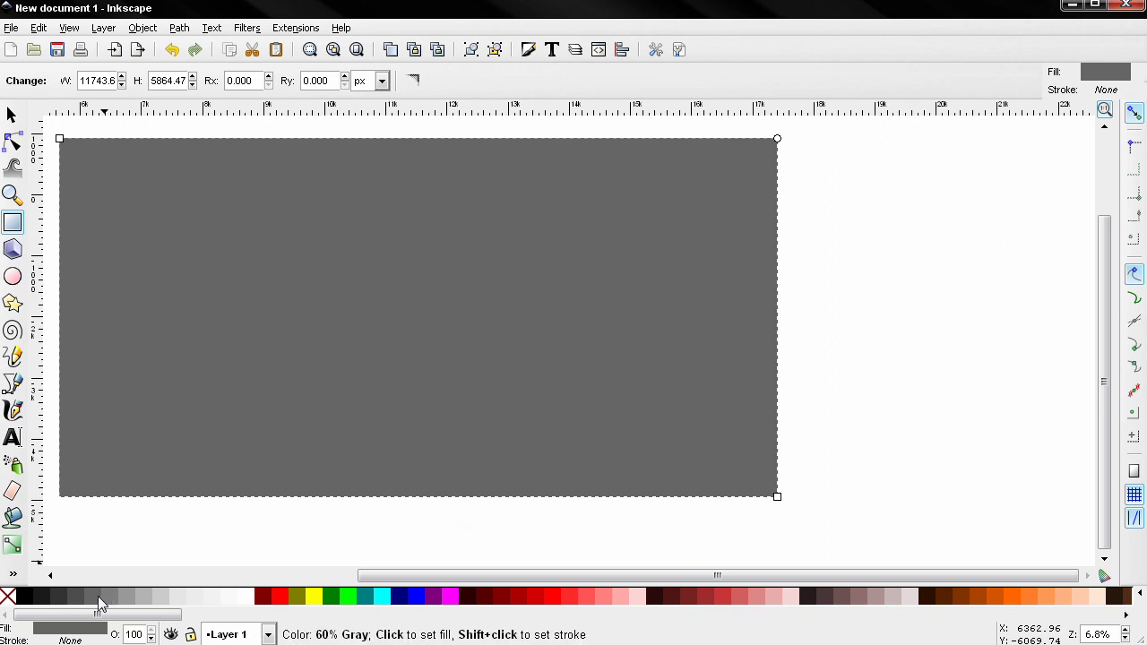
left_click(107, 598)
left_click(11, 114)
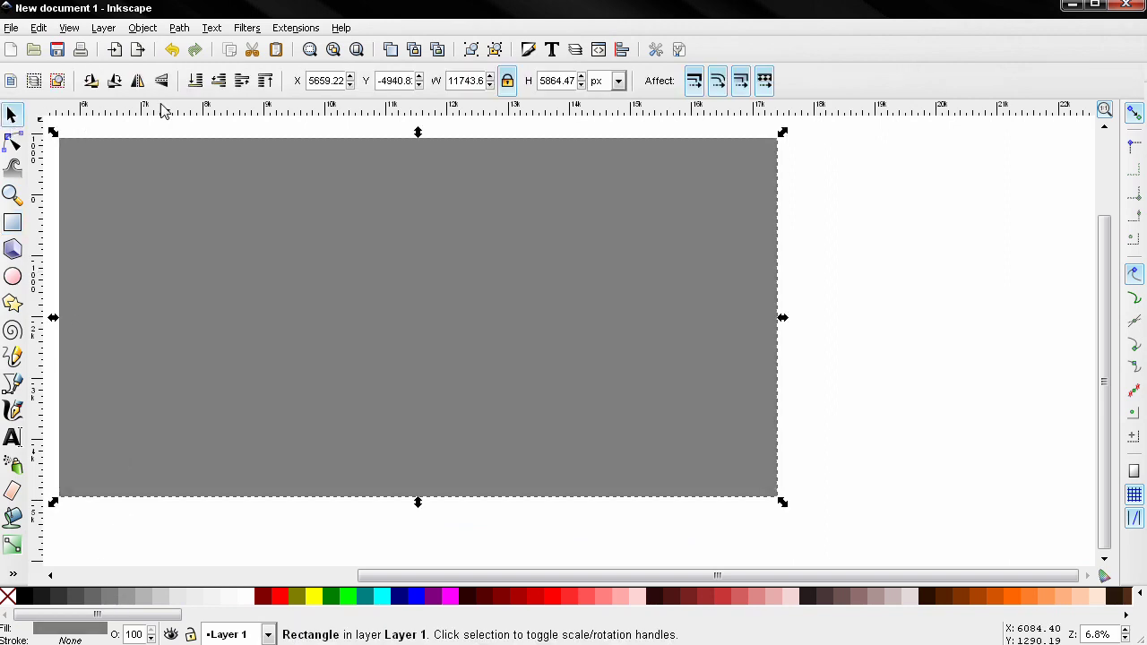
left_click(215, 83)
Step: Change the black square's flat fill to very light gray, ecececff
scroll(399, 331, "up", 1, "ctrl")
scroll(397, 327, "up", 2, "ctrl")
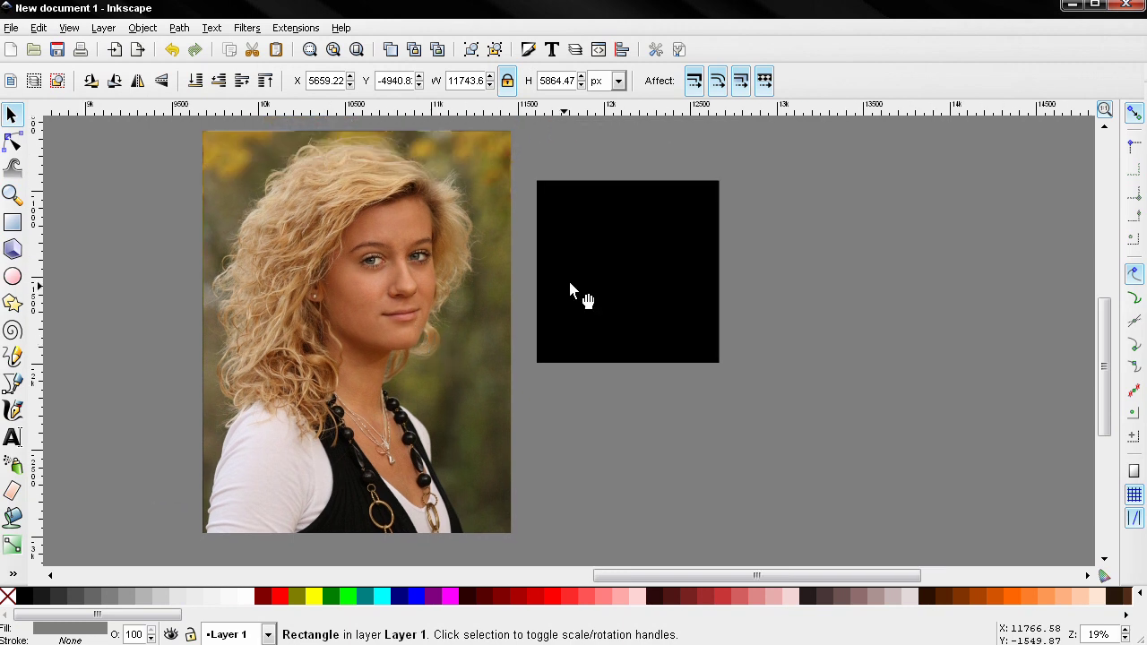
left_click(569, 285)
left_click(528, 49)
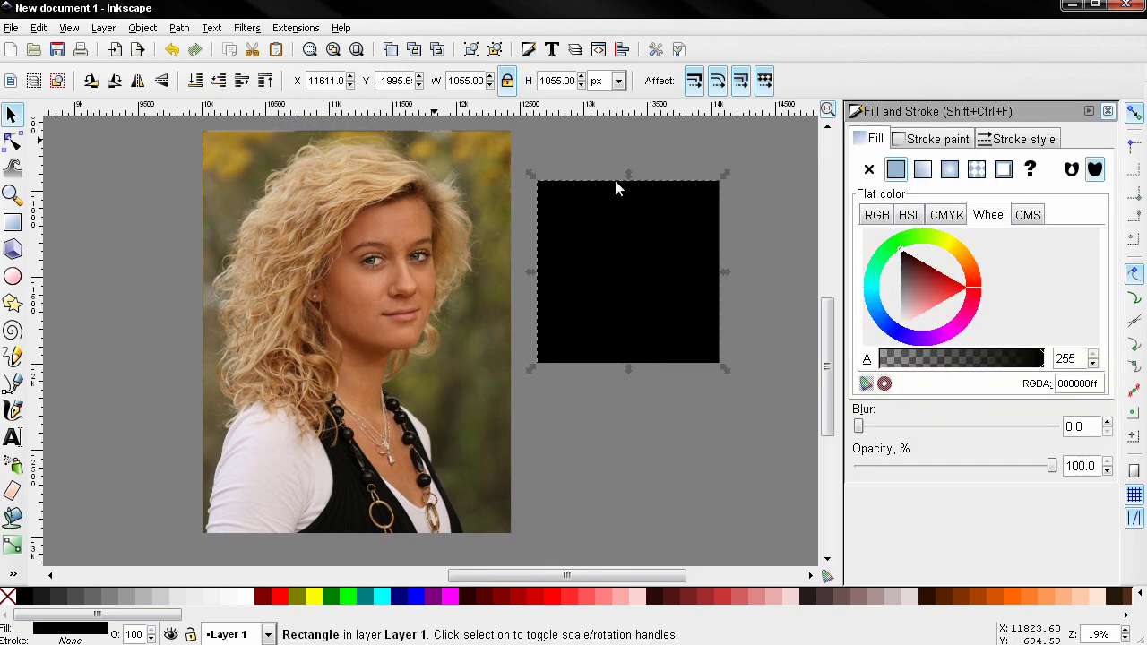
left_click_drag(911, 302, 901, 327)
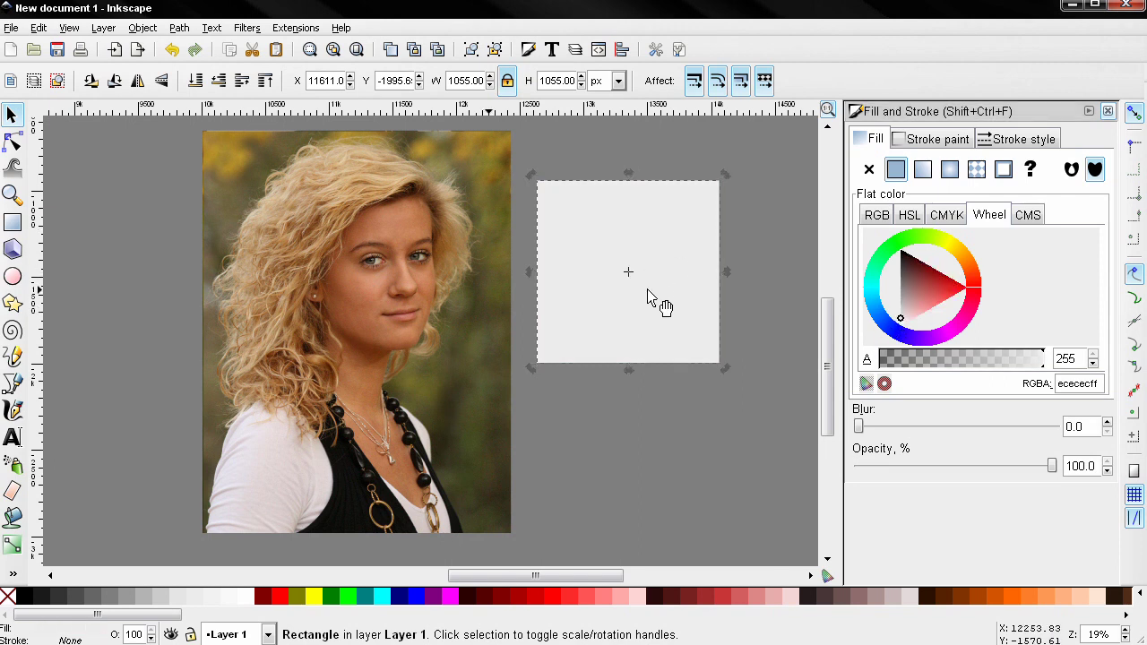
Step: Cut the light square into a thin frame with Difference, using a centred duplicate scaled down to about 951 px
key("ctrl")
left_click_drag(724, 368, 715, 358)
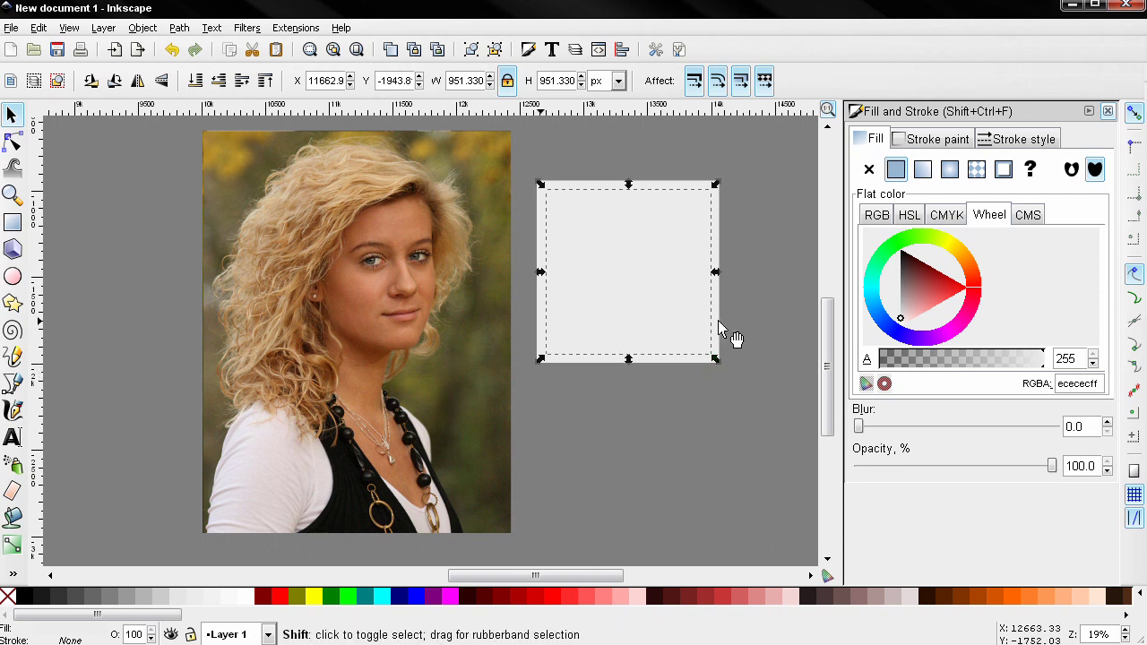
left_click(712, 327, "shift")
left_click(179, 28)
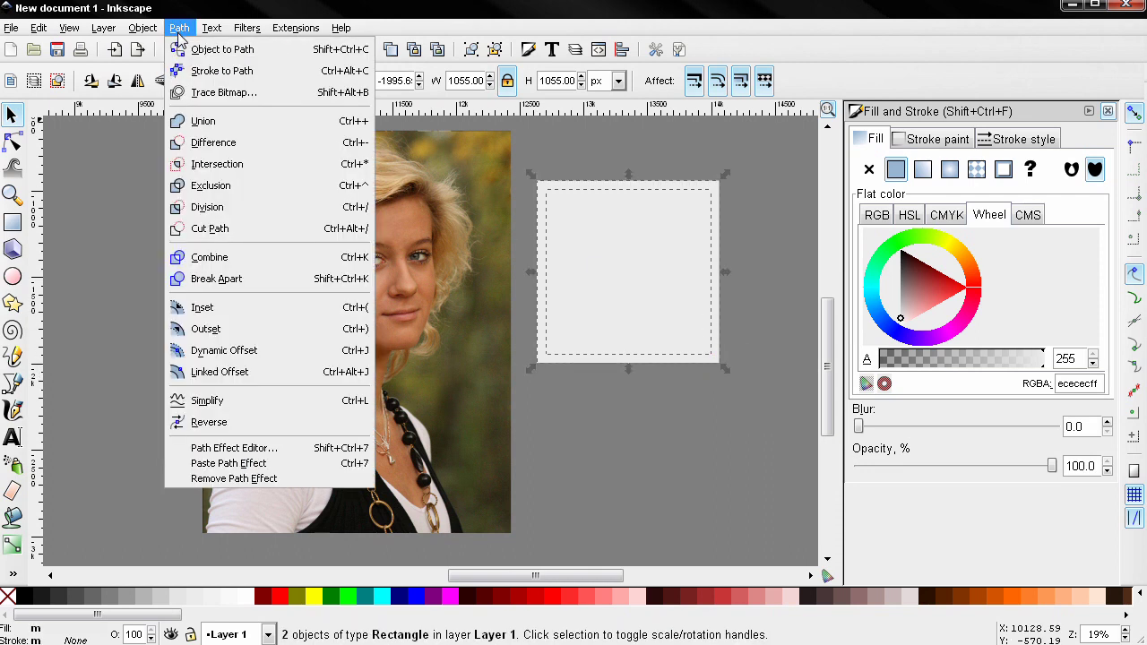
left_click(219, 146)
Step: Move the light frame over the woman's face and rotate it clockwise to a slight tilt
left_click_drag(650, 359, 416, 333)
left_click(403, 324)
left_click_drag(477, 137, 507, 151)
left_click_drag(346, 319, 352, 323)
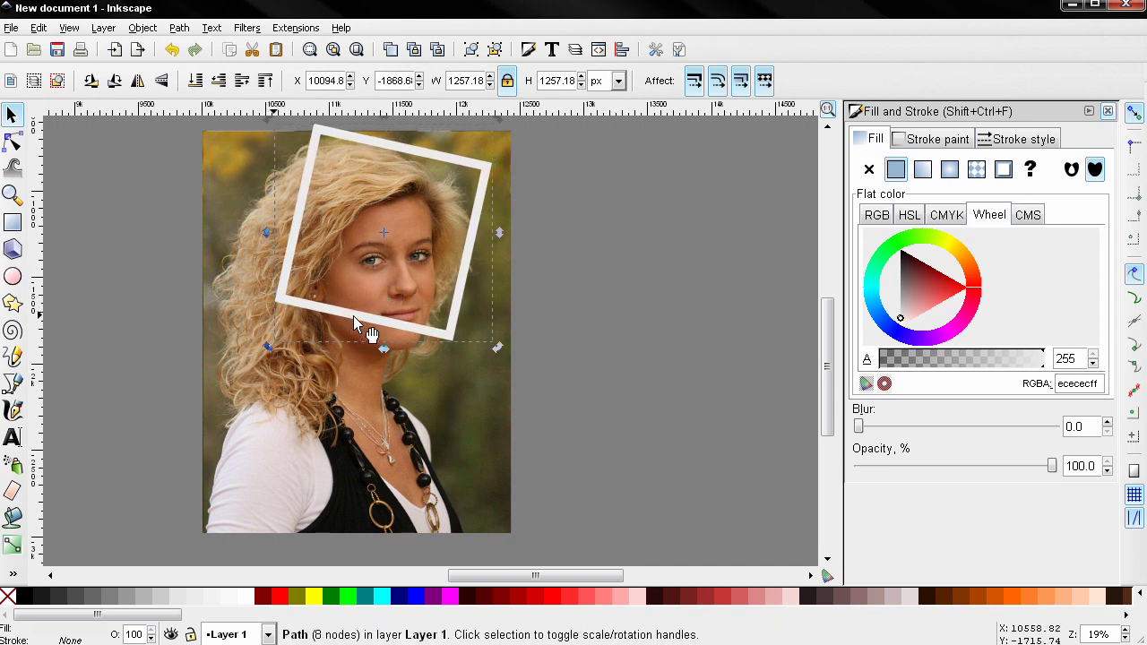
left_click_drag(497, 356, 491, 353)
Step: Duplicate the tilted frame and move the copy down so that it surrounds the lower face and neck
left_click_drag(374, 329, 399, 418)
key("ctrl+d")
left_click(426, 417)
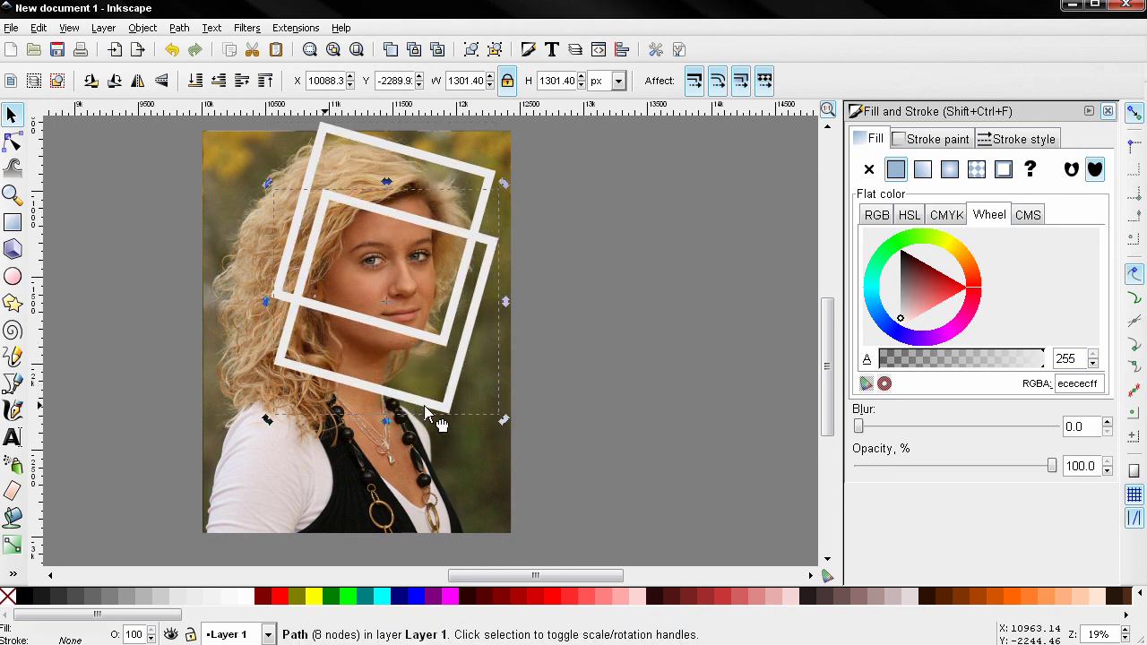
Step: Tilt the second frame counterclockwise around the face, and place a clockwise-tilted duplicate over the neck and chest
left_click_drag(504, 420, 549, 368)
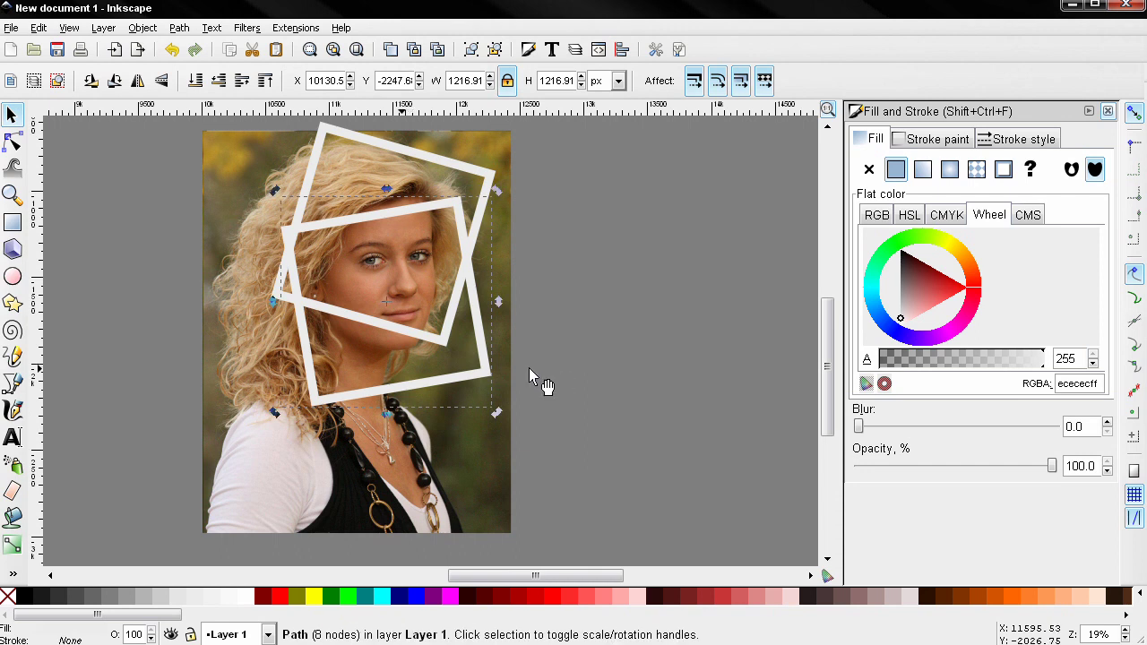
left_click_drag(361, 396, 437, 481)
key("ctrl+d")
left_click_drag(492, 513, 448, 532)
left_click_drag(391, 495, 389, 538)
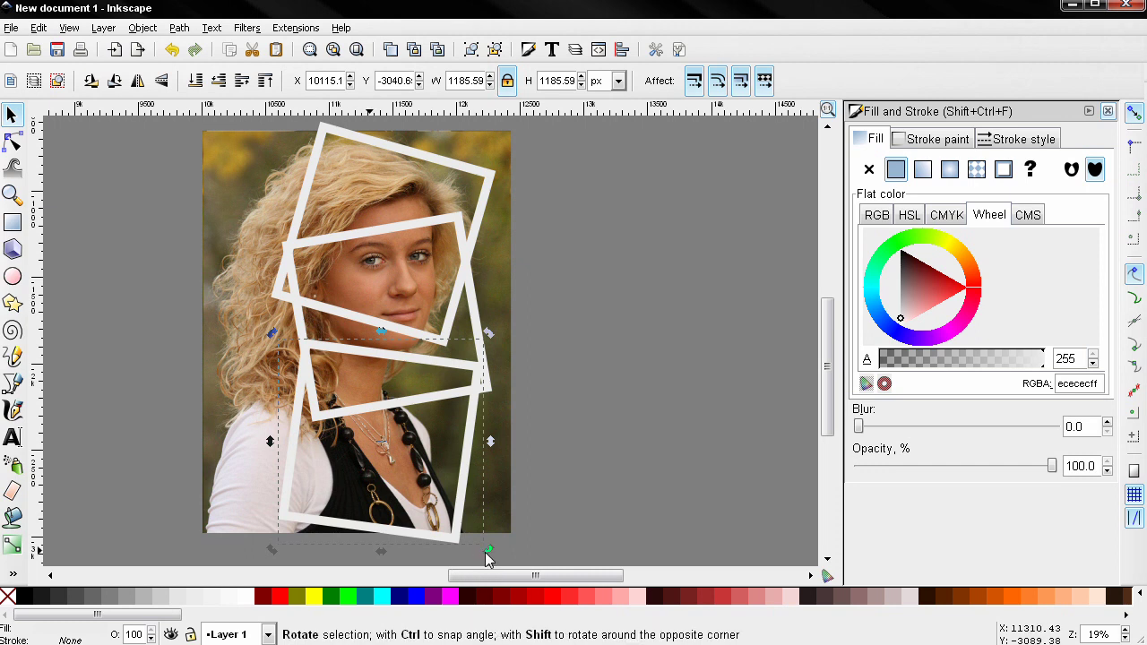
left_click_drag(482, 553, 480, 555)
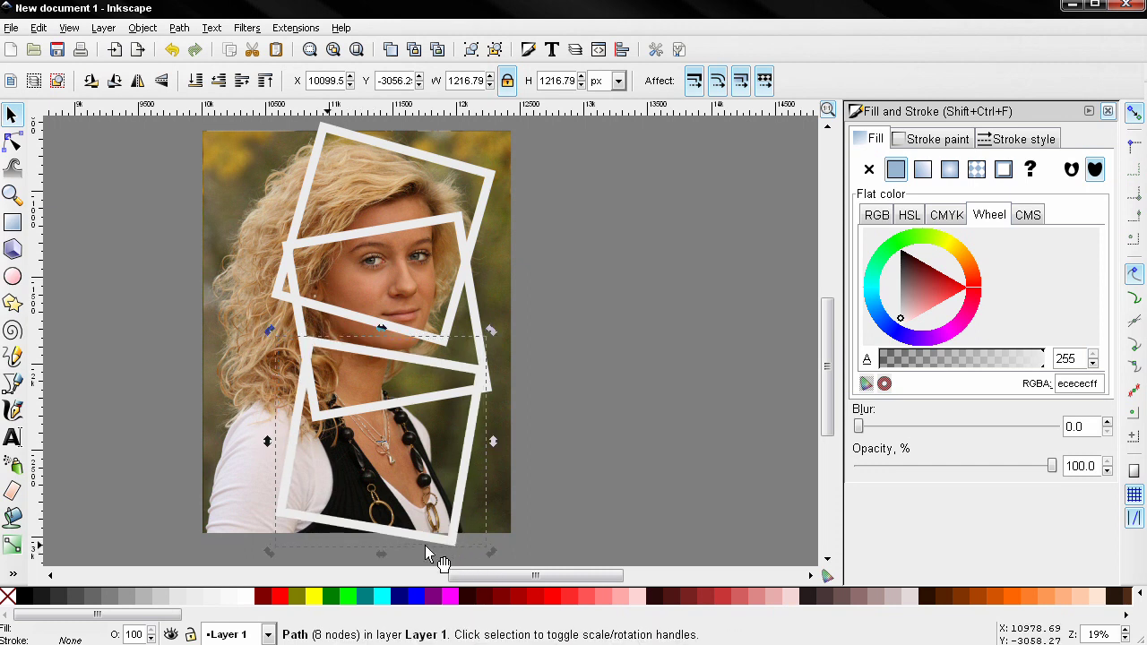
left_click_drag(391, 532, 413, 532)
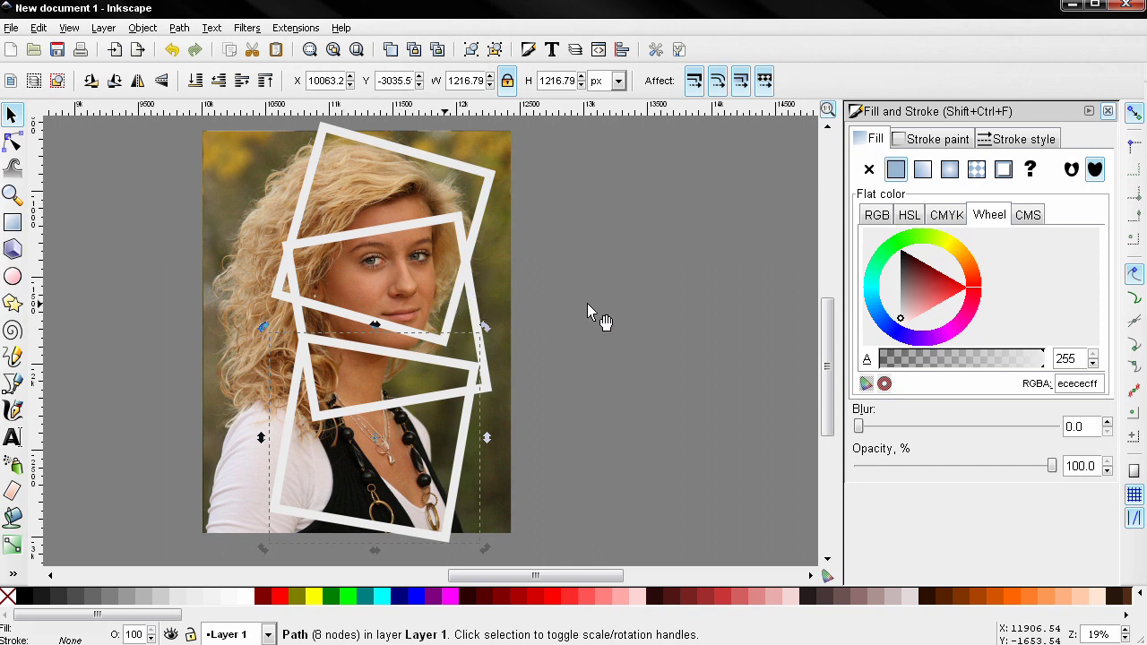
Step: Duplicate the portrait together with its uppermost frame and place the copies just to the right of the original
scroll(588, 303, "down", 2)
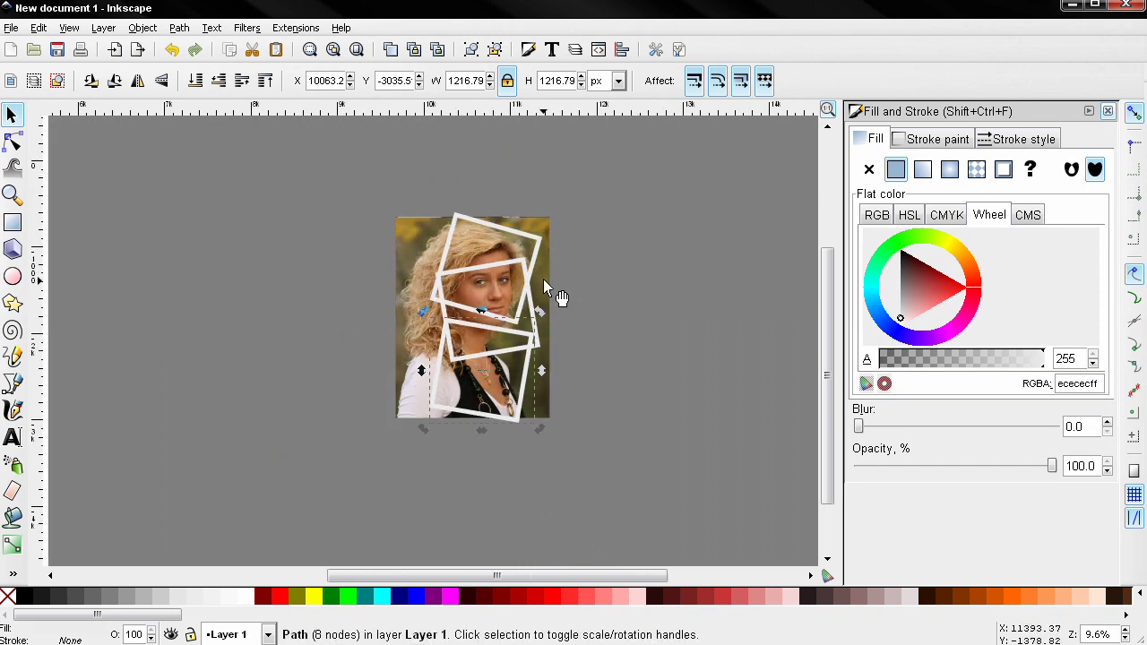
left_click(544, 280)
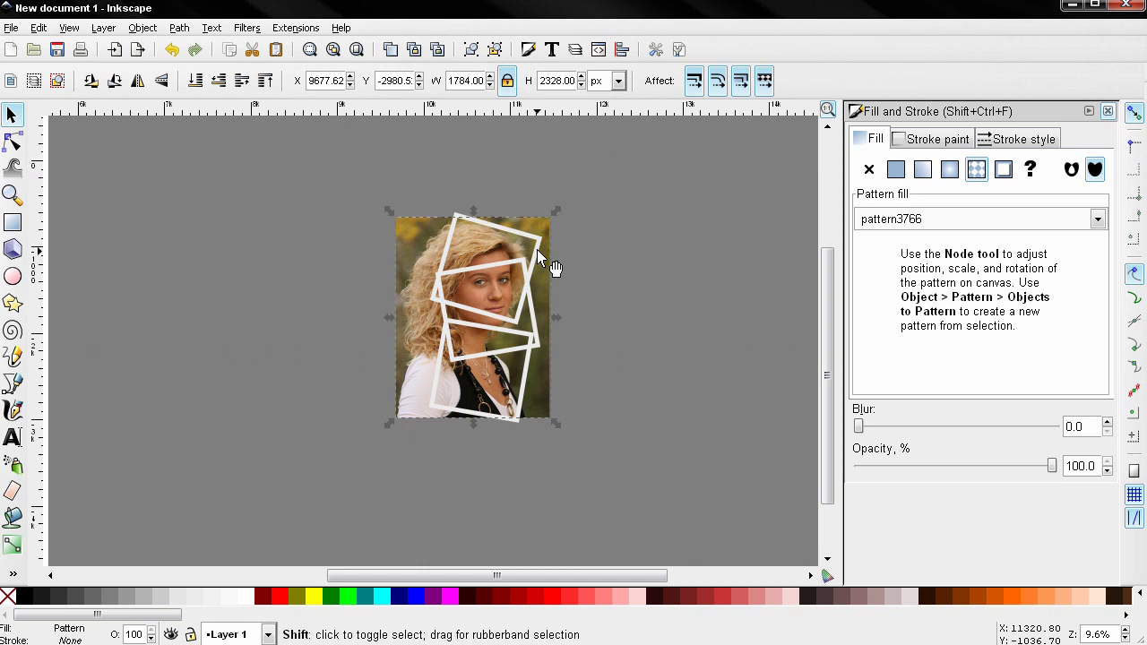
left_click(537, 250, "shift")
key("Page_Up")
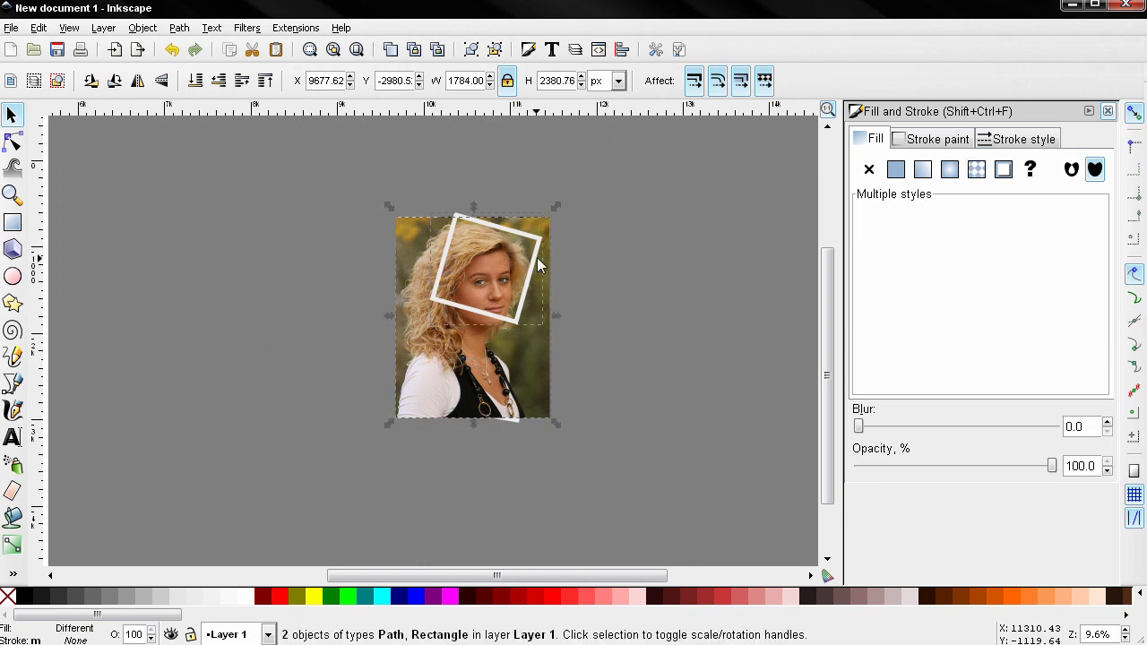
left_click_drag(535, 360, 702, 363)
Step: Duplicate the original portrait together with its middle frame and place the pair to the right of the first copy
left_click(540, 378)
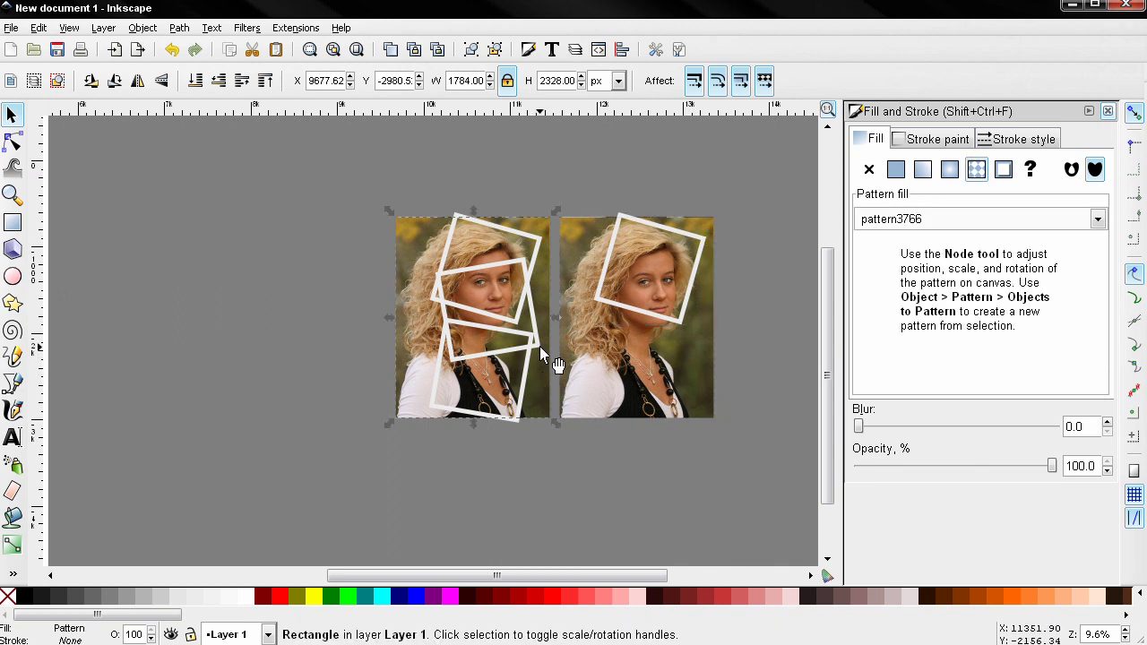
left_click(535, 325, "shift")
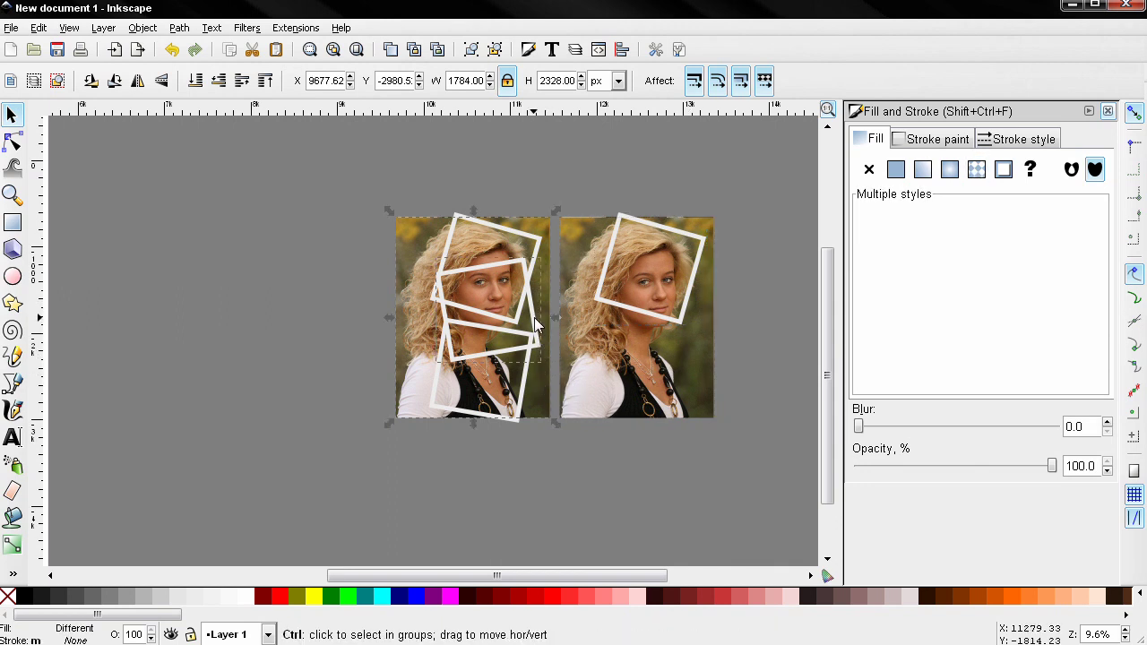
key("ctrl+d")
left_click_drag(535, 325, 798, 349)
Step: Duplicate the original portrait together with its lowest frame and place the pair at the right end of the row
scroll(582, 421, "right", 5)
left_click(287, 419)
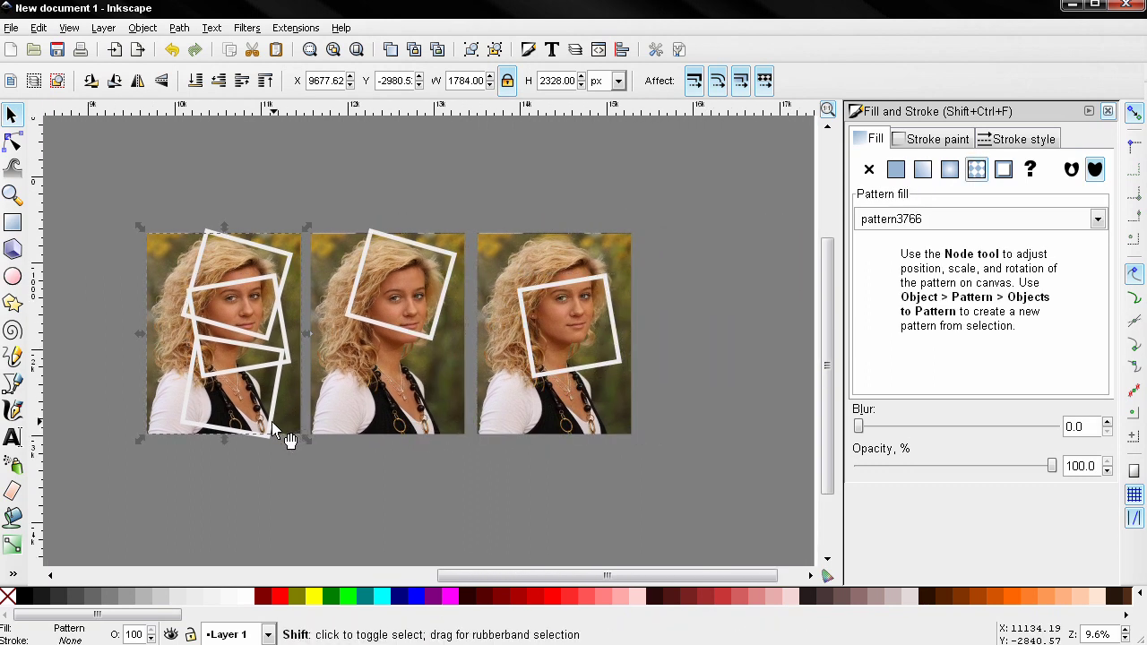
left_click(278, 421, "shift")
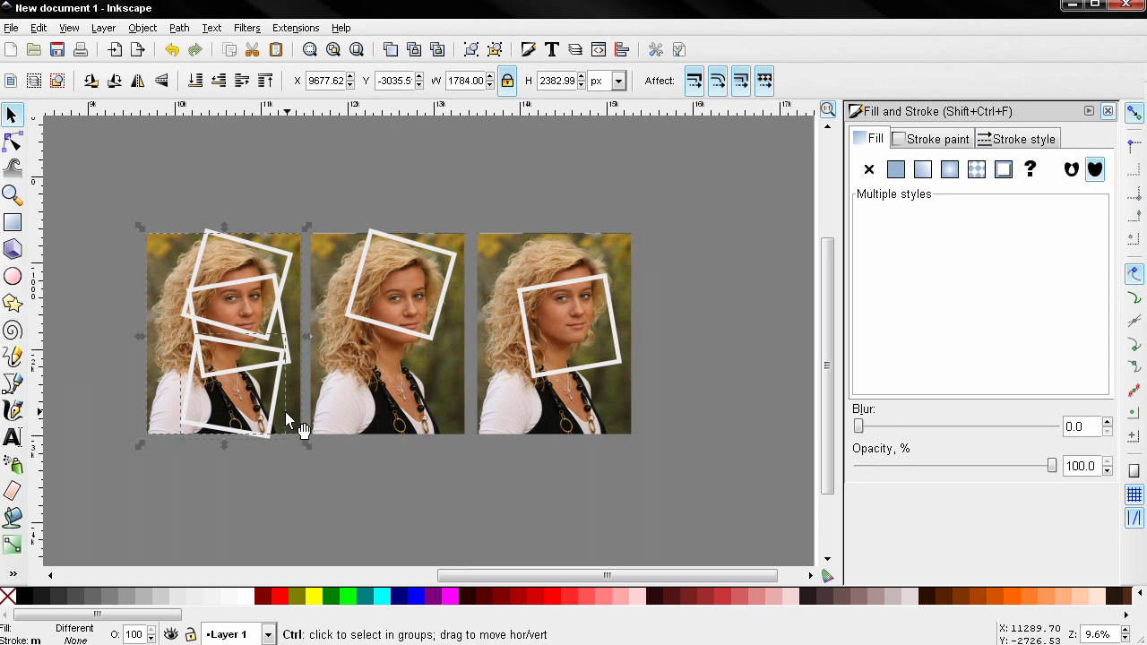
key("ctrl+d")
left_click_drag(285, 414, 769, 383)
Step: Convert the three copied portrait rectangles to paths, leaving the original portrait out
left_click(381, 394)
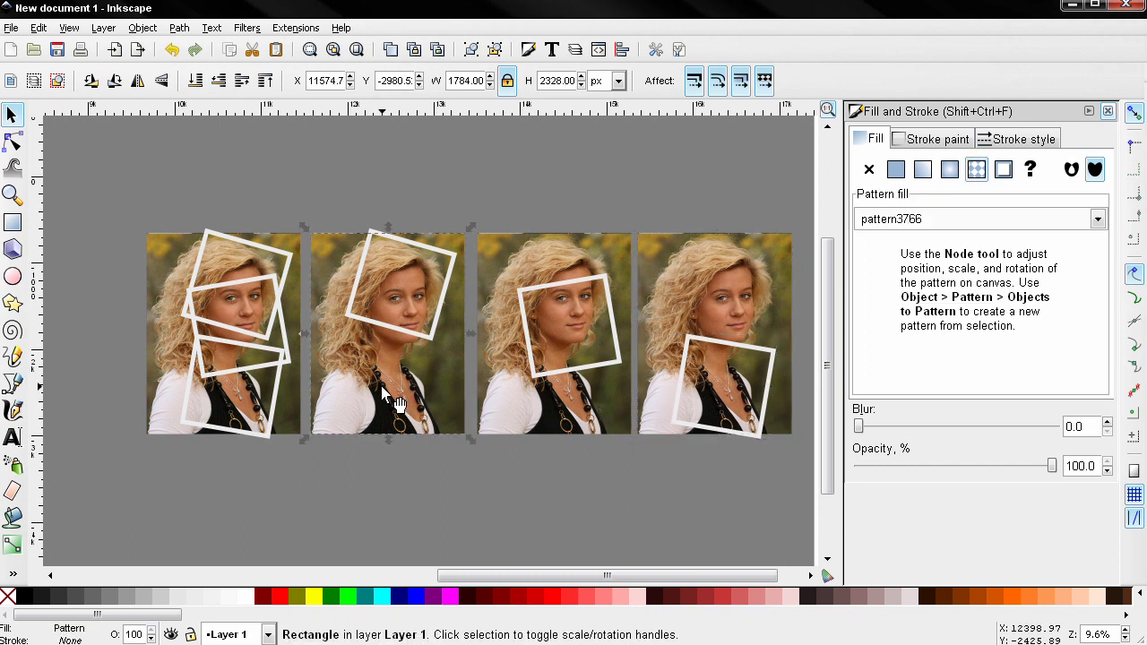
left_click(544, 252, "shift")
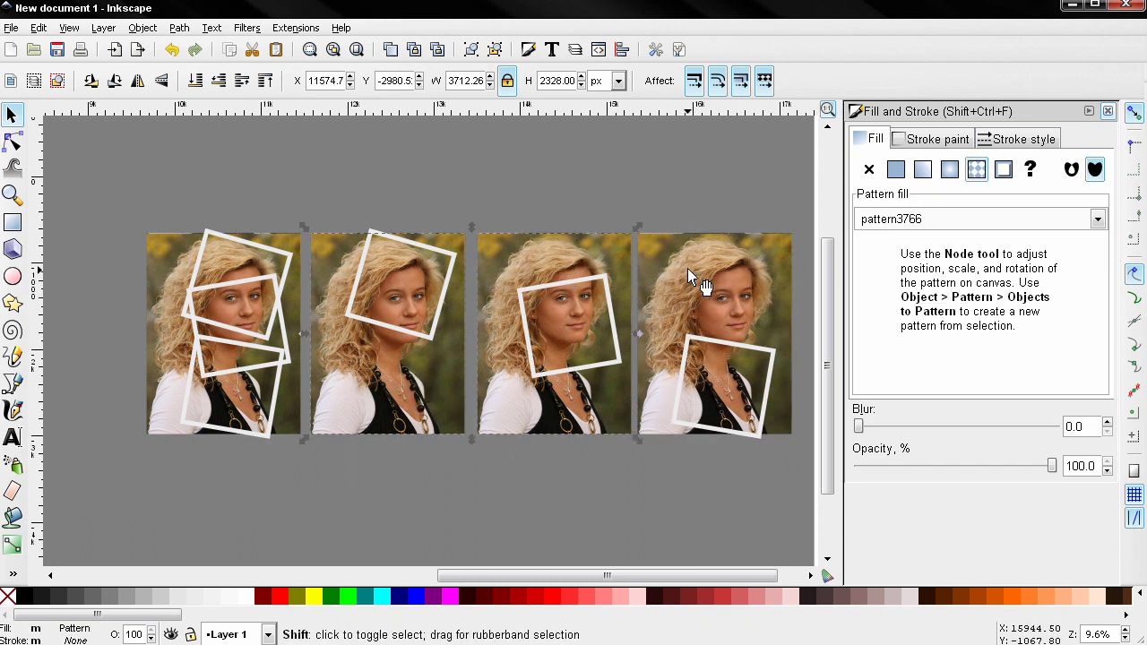
left_click(687, 268, "shift")
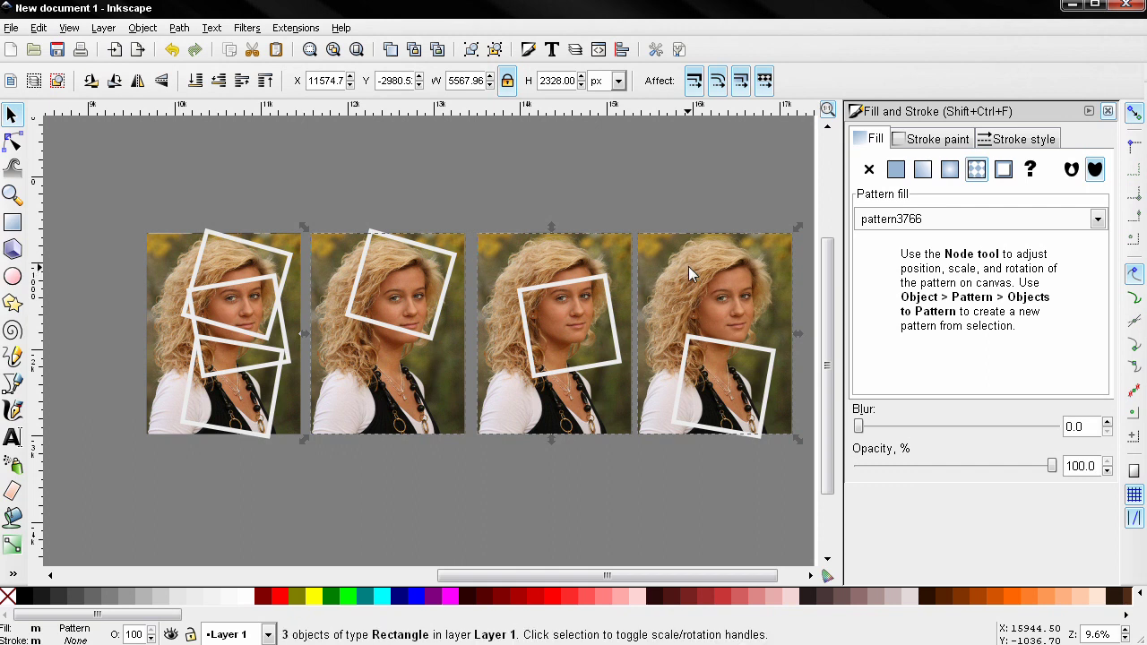
left_click(179, 28)
left_click(192, 45)
Step: Crop the first portrait copy to its tilted frame by moving its four corner nodes onto the frame's corners
left_click(13, 141)
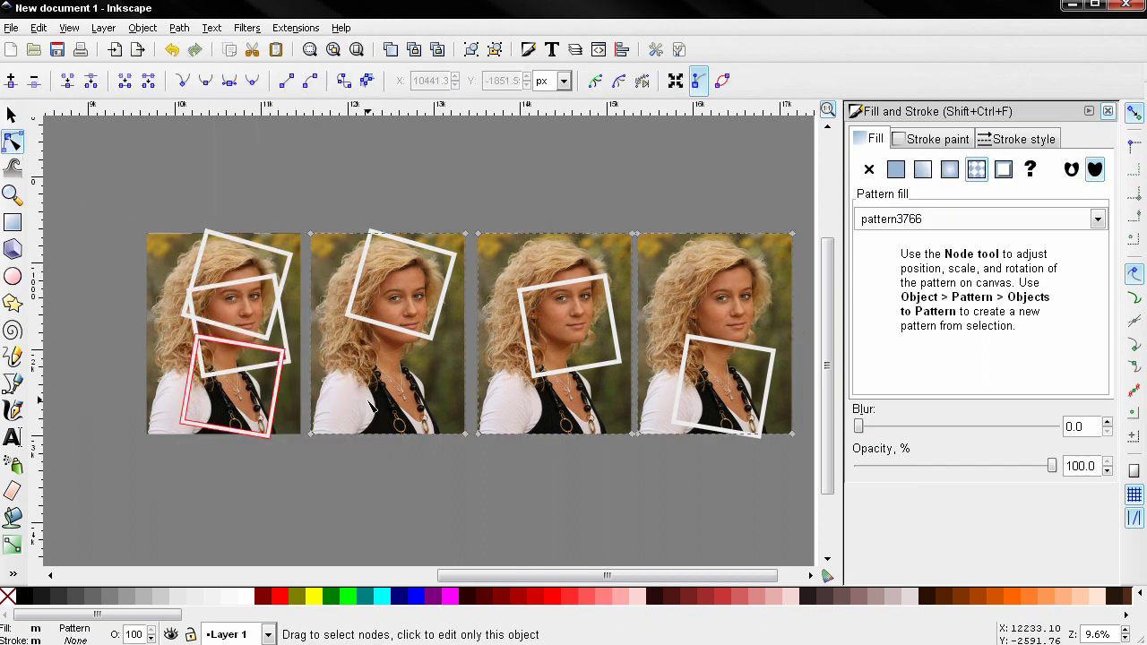
left_click(403, 431)
scroll(356, 345, "up", 3, "ctrl")
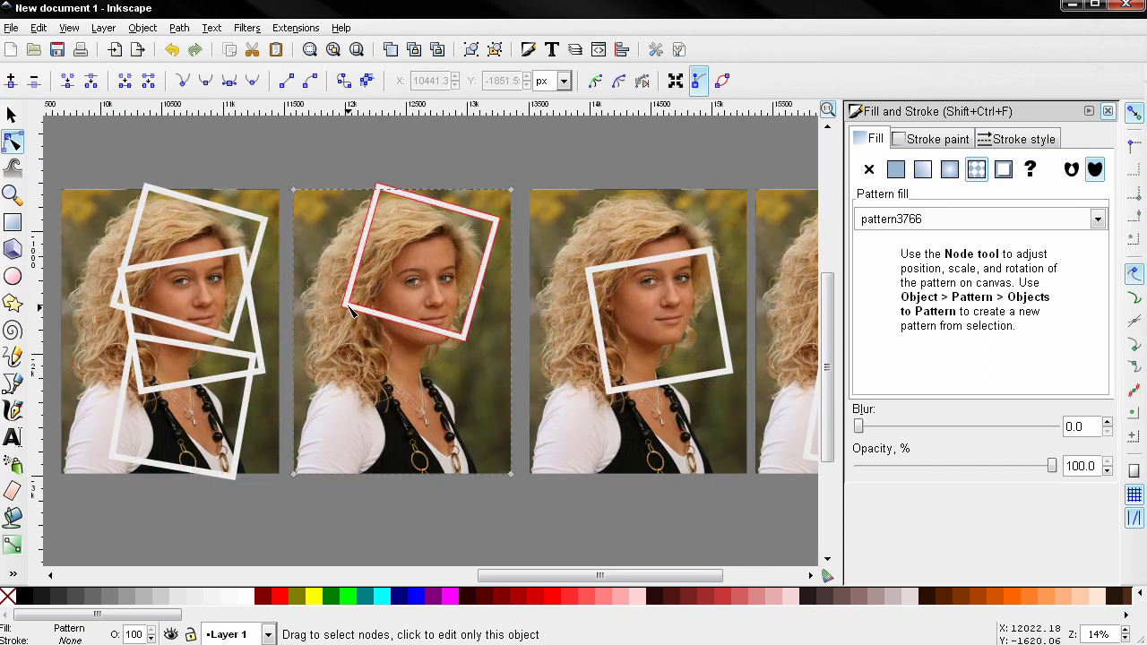
scroll(345, 220, "up", 4)
scroll(345, 219, "right", 2)
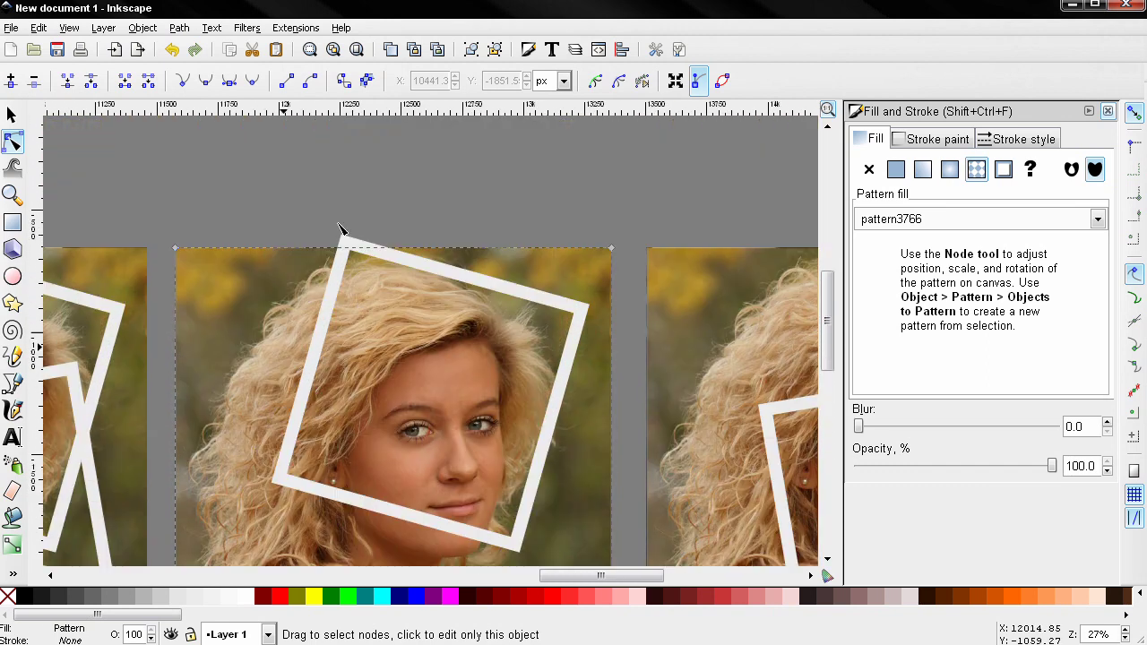
left_click_drag(177, 250, 344, 250)
left_click_drag(613, 252, 583, 311)
scroll(588, 354, "down", 3)
scroll(584, 370, "down", 10)
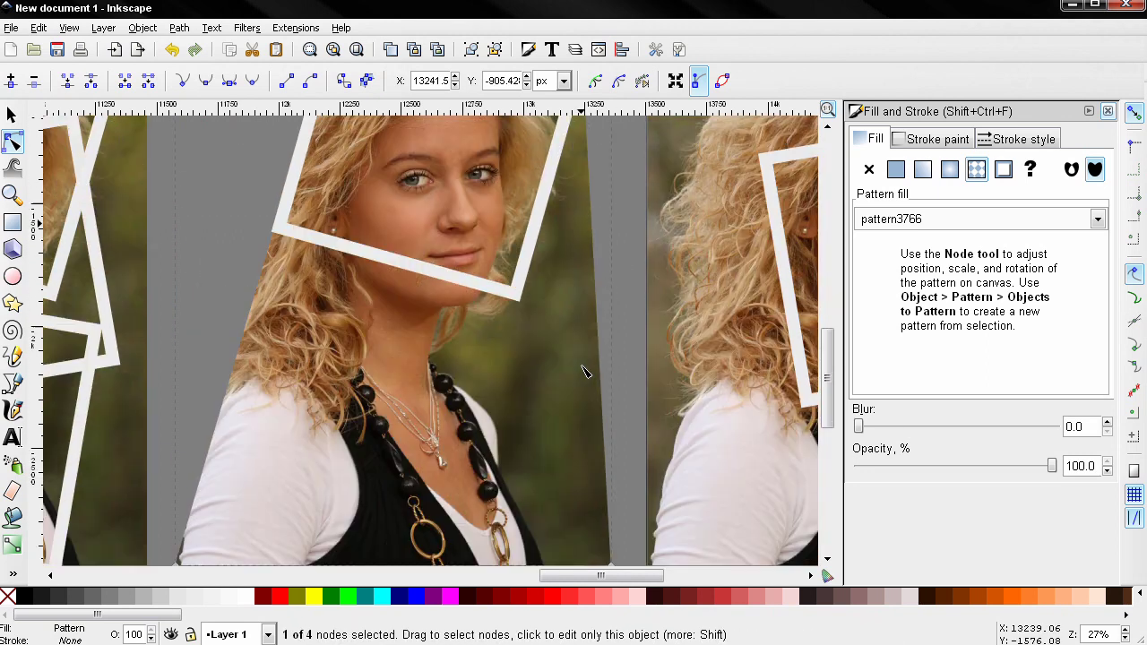
left_click_drag(611, 350, 538, 174)
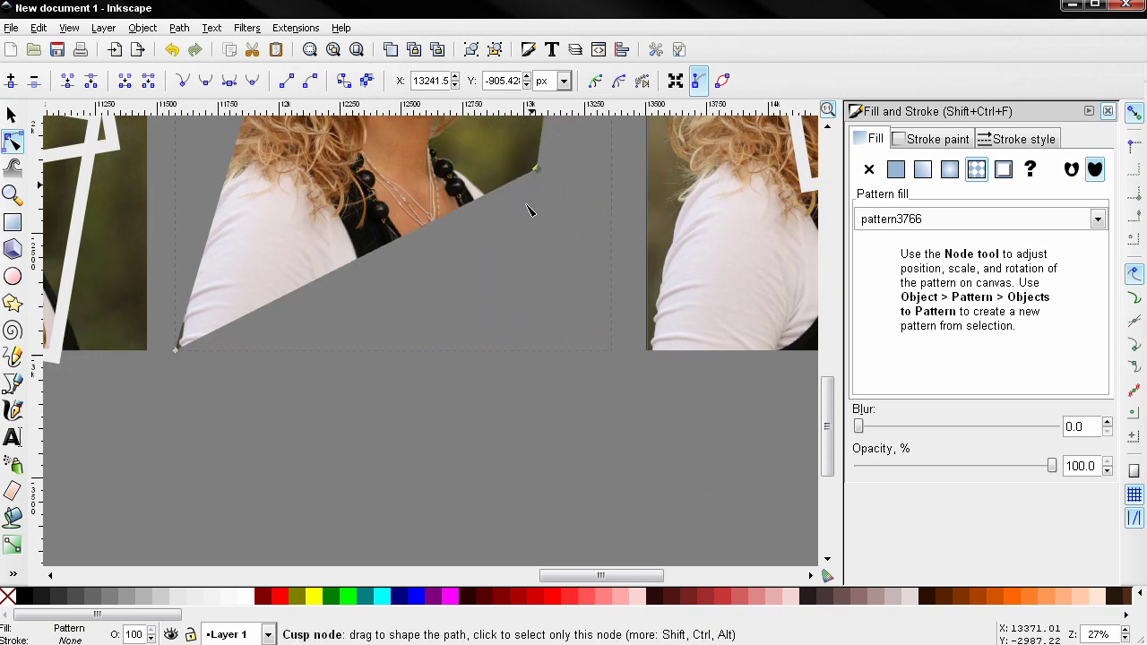
scroll(525, 269, "up", 4)
left_click_drag(566, 310, 544, 224)
left_click_drag(206, 500, 309, 159)
Step: Crop the second portrait copy to the frame around the face by moving its four corner nodes onto the frame's corners
scroll(469, 379, "right", 8)
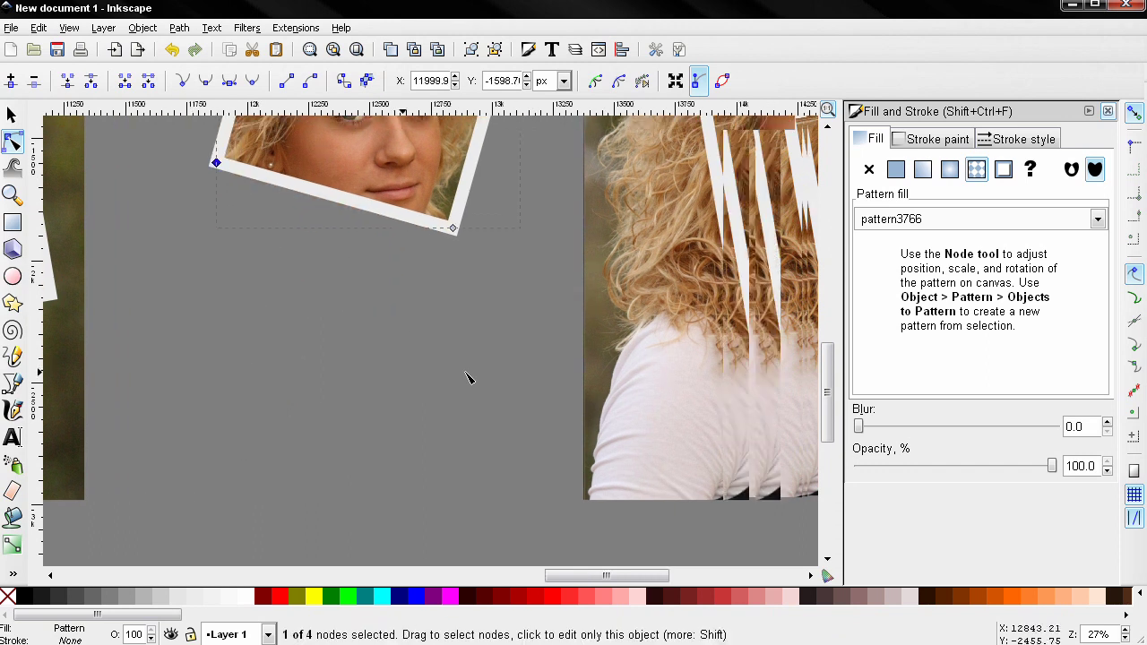
left_click_drag(324, 467, 482, 299)
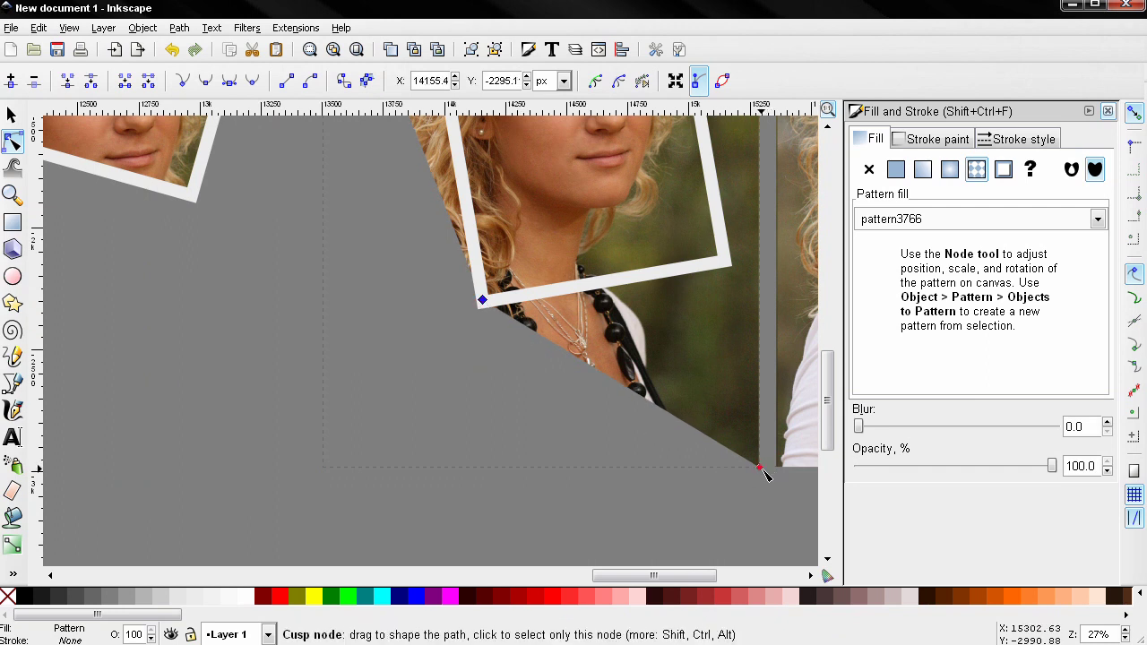
left_click_drag(759, 467, 726, 267)
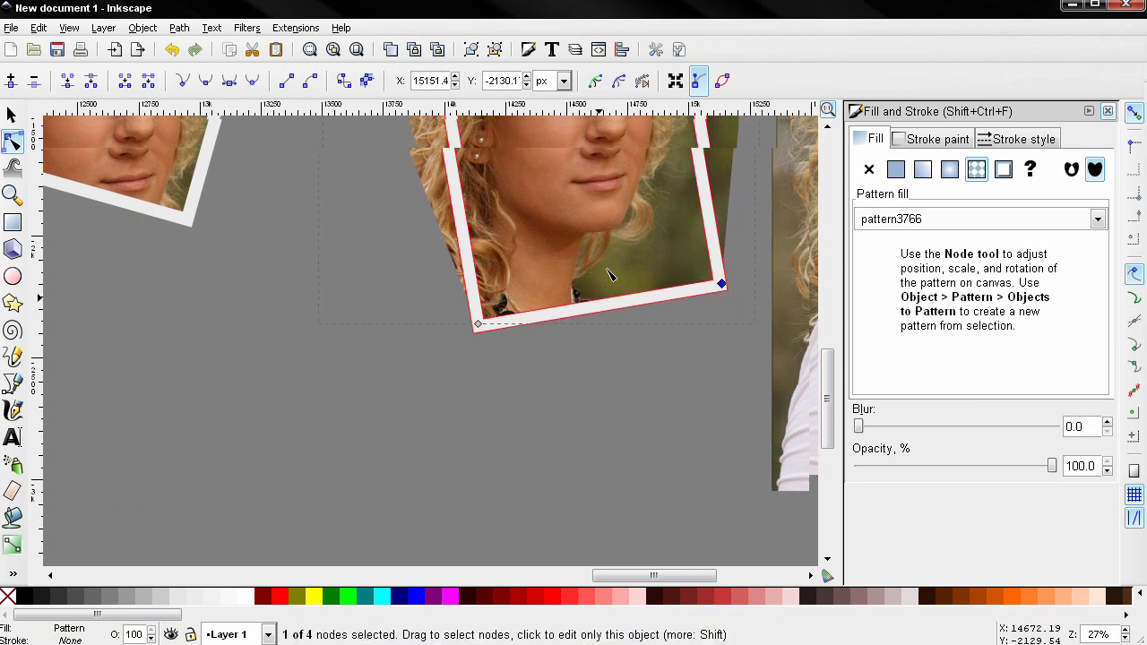
scroll(609, 262, "up", 7)
scroll(545, 418, "right", 3)
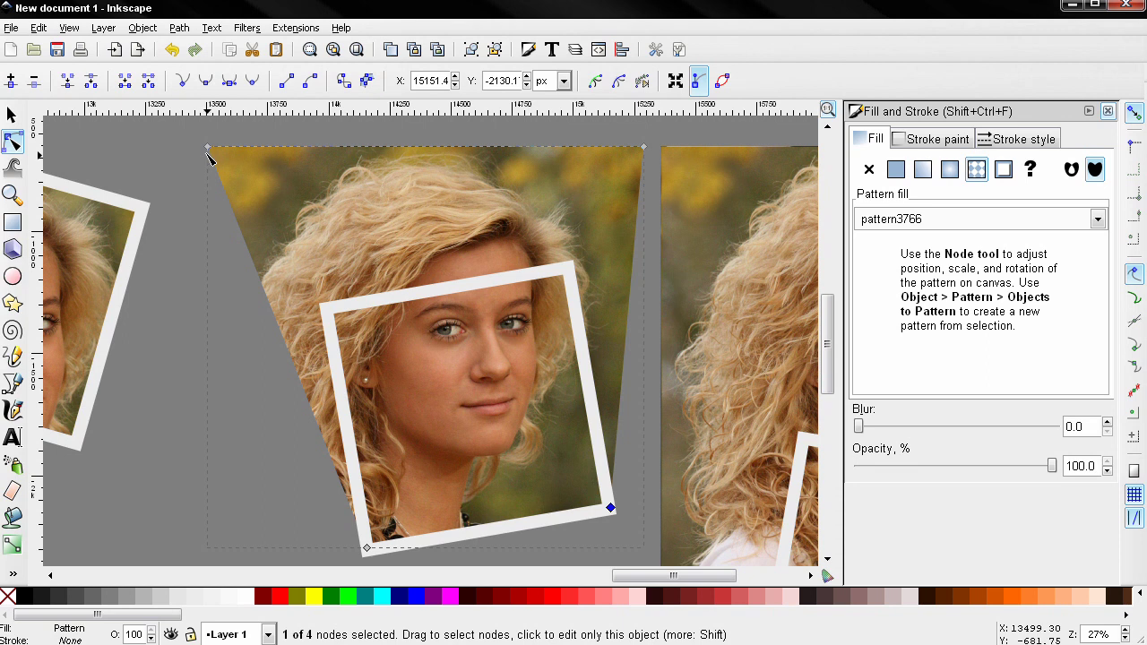
left_click_drag(209, 147, 328, 313)
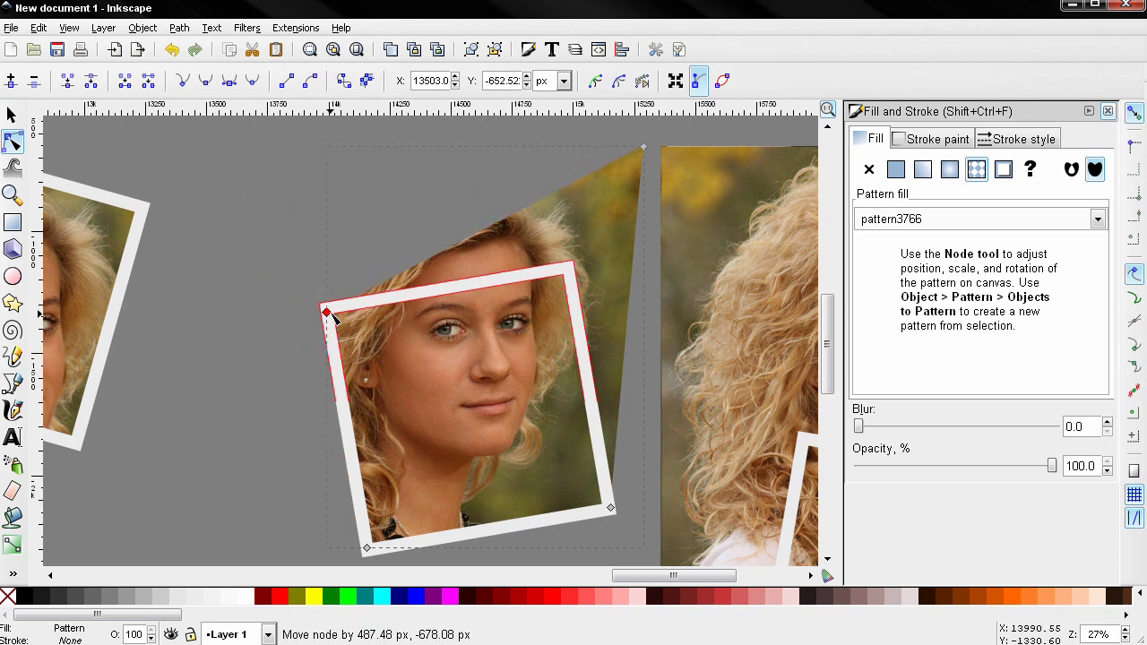
left_click_drag(643, 148, 569, 270)
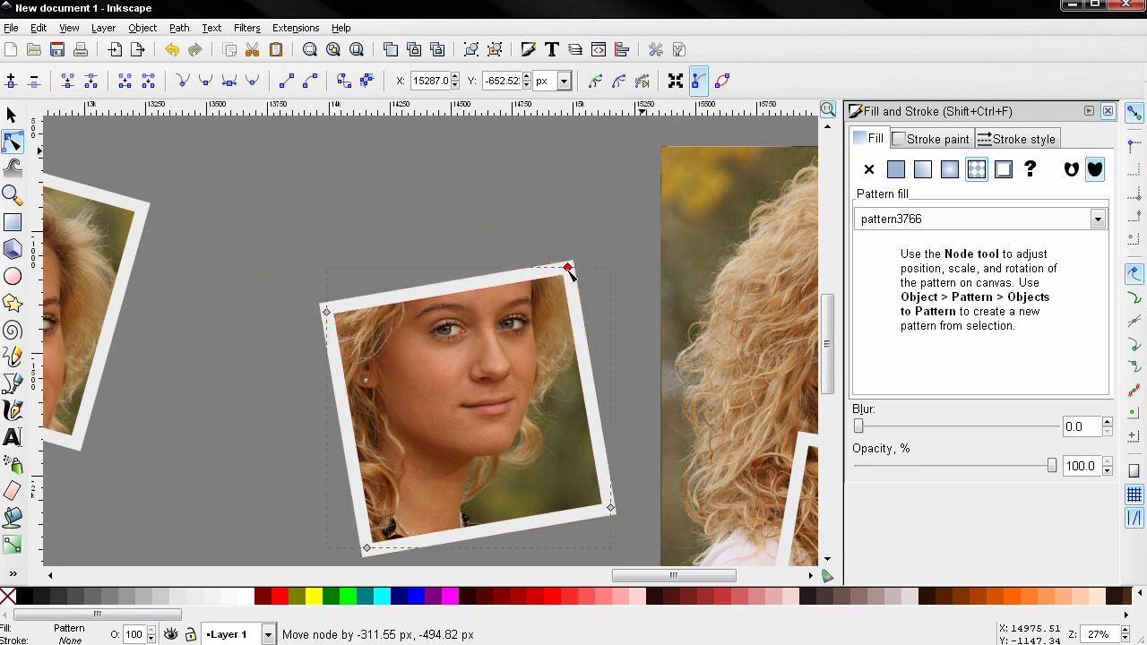
Step: Crop the third portrait copy to the frame over the necklace by moving its four corner nodes onto the frame's corners
scroll(502, 296, "right", 9)
left_click(412, 256)
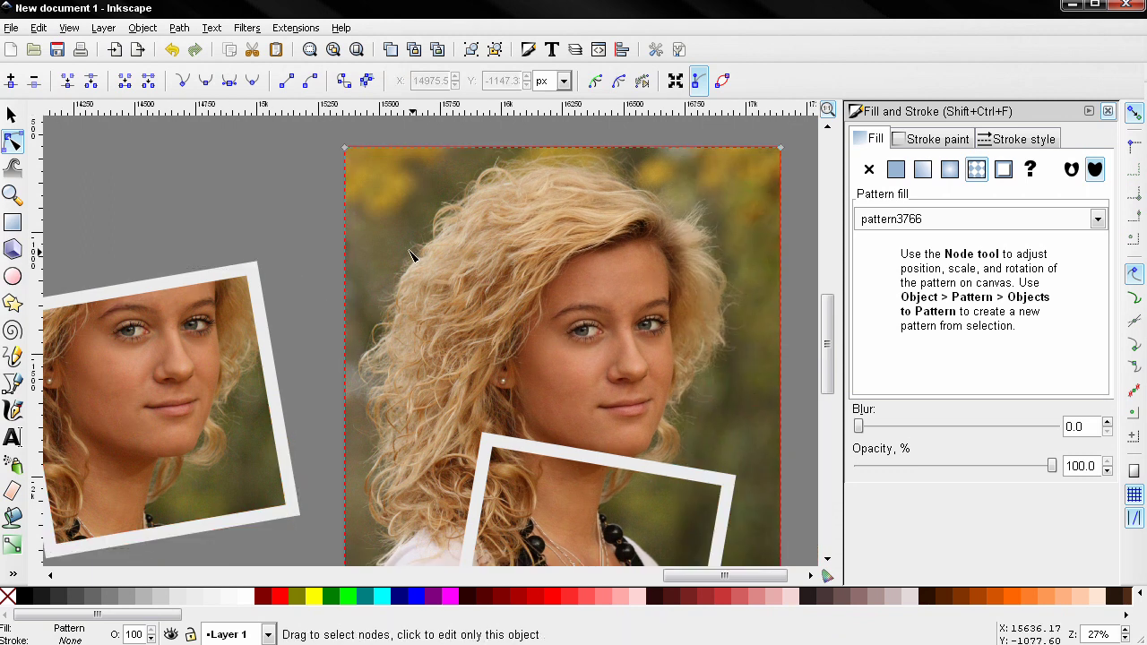
left_click_drag(345, 148, 486, 442)
left_click_drag(780, 147, 729, 481)
left_click_drag(686, 418, 609, 281)
left_click_drag(699, 503, 605, 503)
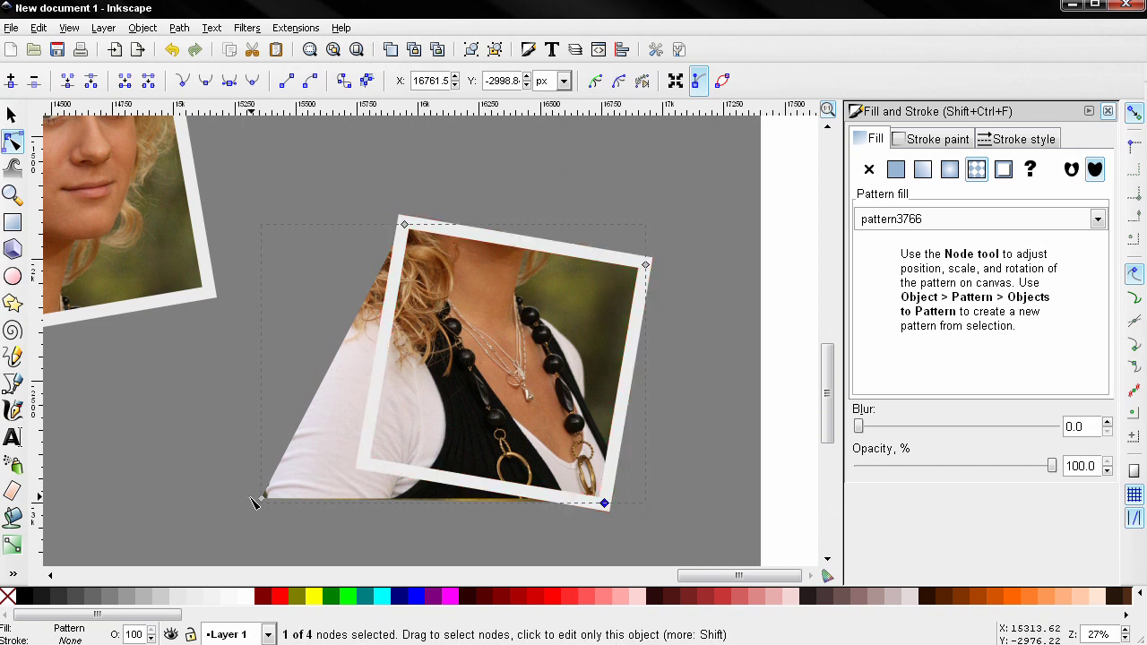
left_click_drag(263, 497, 365, 463)
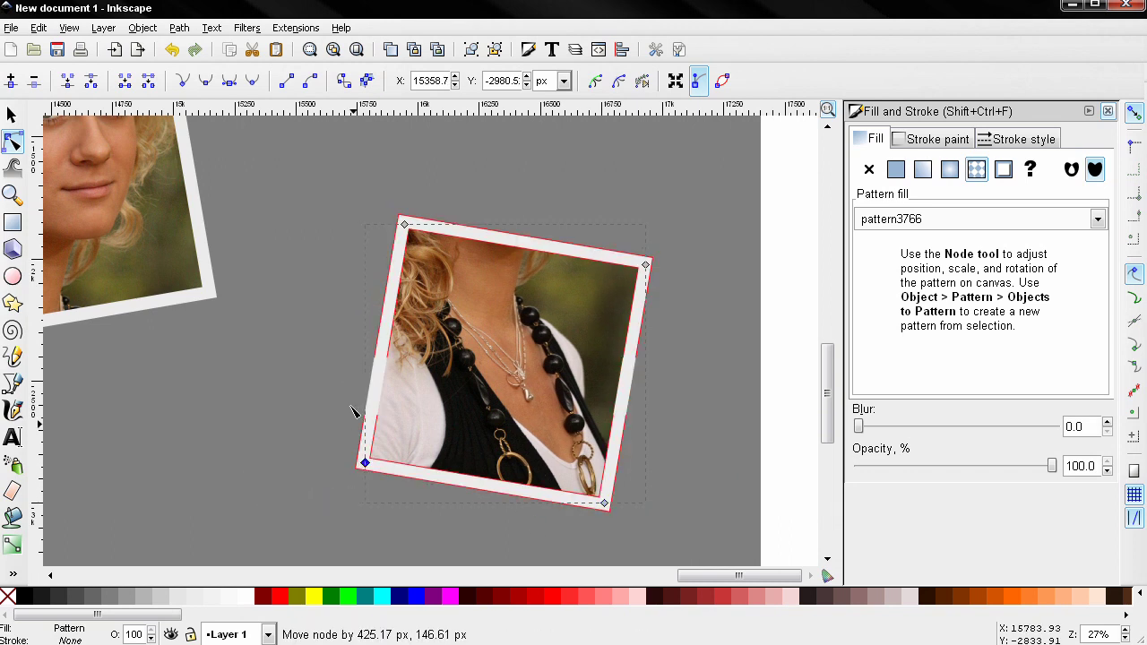
Step: Group each of the three cropped photos with its own frame
scroll(337, 404, "down", 4, "ctrl")
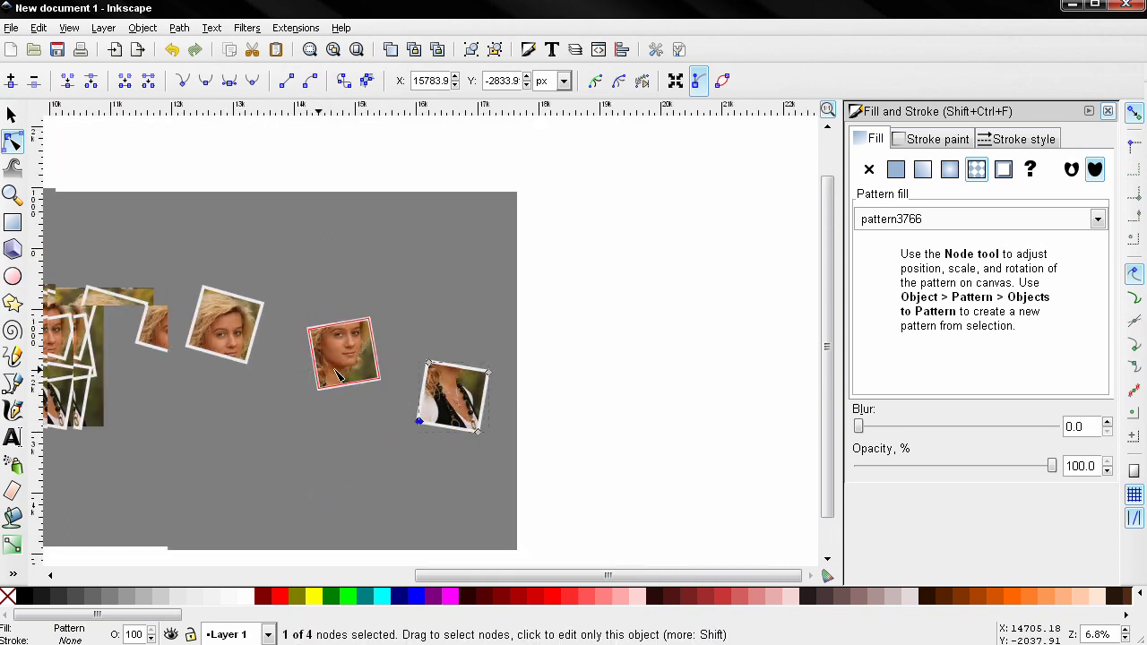
left_click(12, 115)
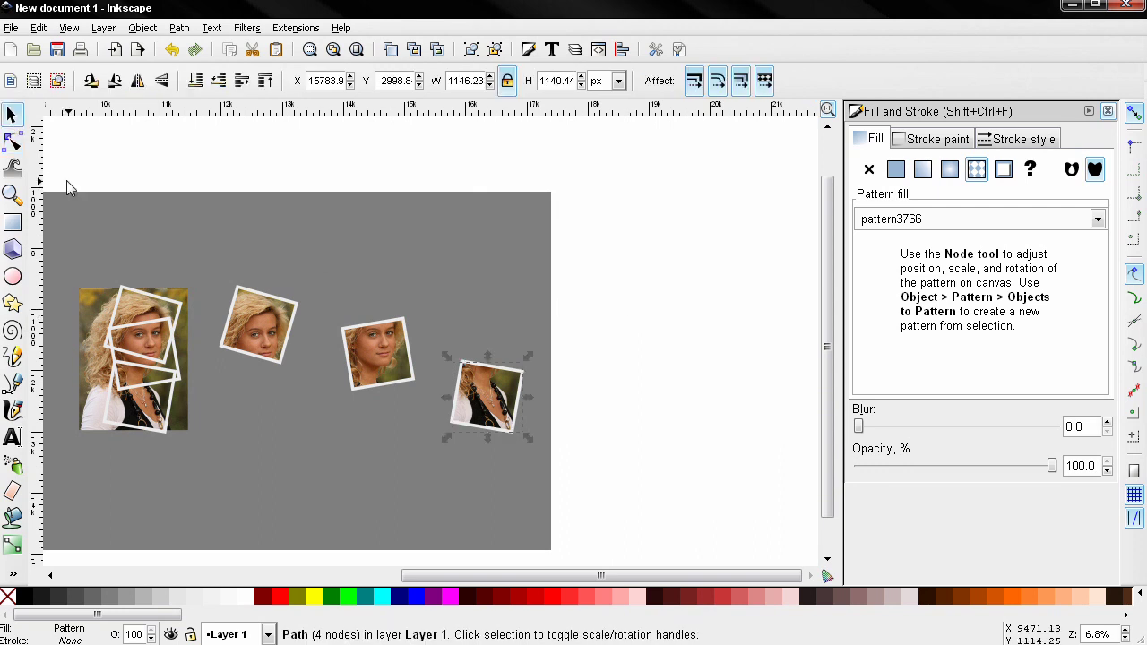
left_click_drag(420, 292, 569, 494)
left_click(472, 49)
left_click_drag(331, 306, 437, 440, "shift")
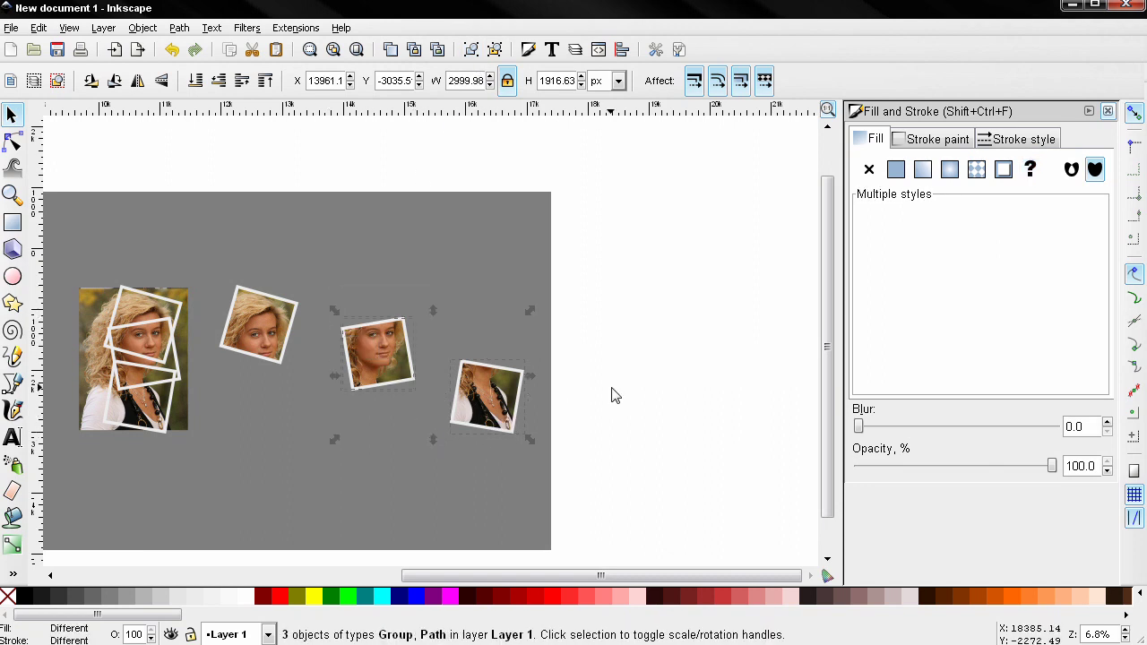
key("Escape")
left_click_drag(328, 297, 426, 424)
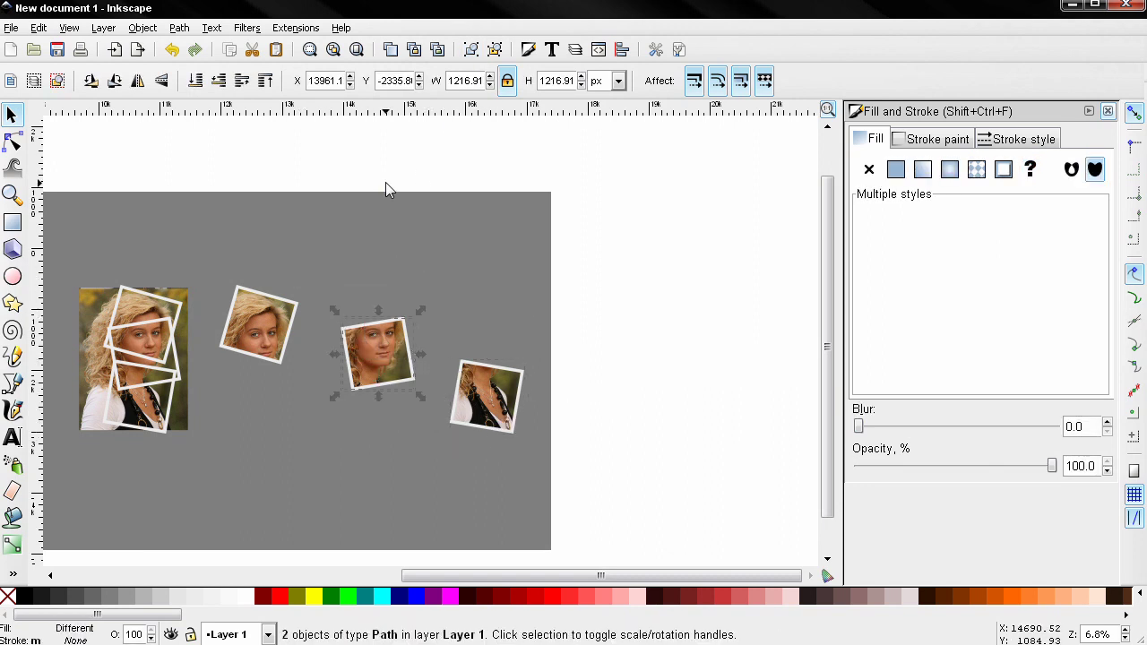
left_click(466, 51)
key("Escape")
left_click_drag(192, 251, 315, 385)
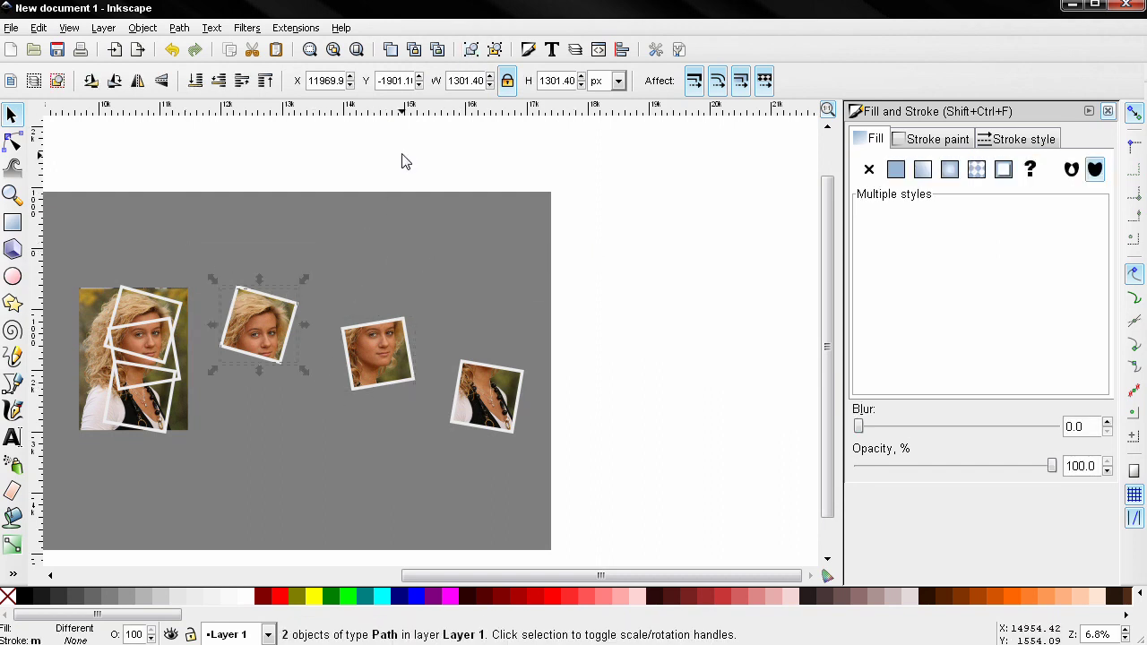
left_click(471, 51)
Step: Center the first cropped photo group horizontally and vertically on its matching frame over the original portrait, using the Align and Distribute settings
scroll(576, 325, "left", 3)
scroll(576, 326, "down", 1)
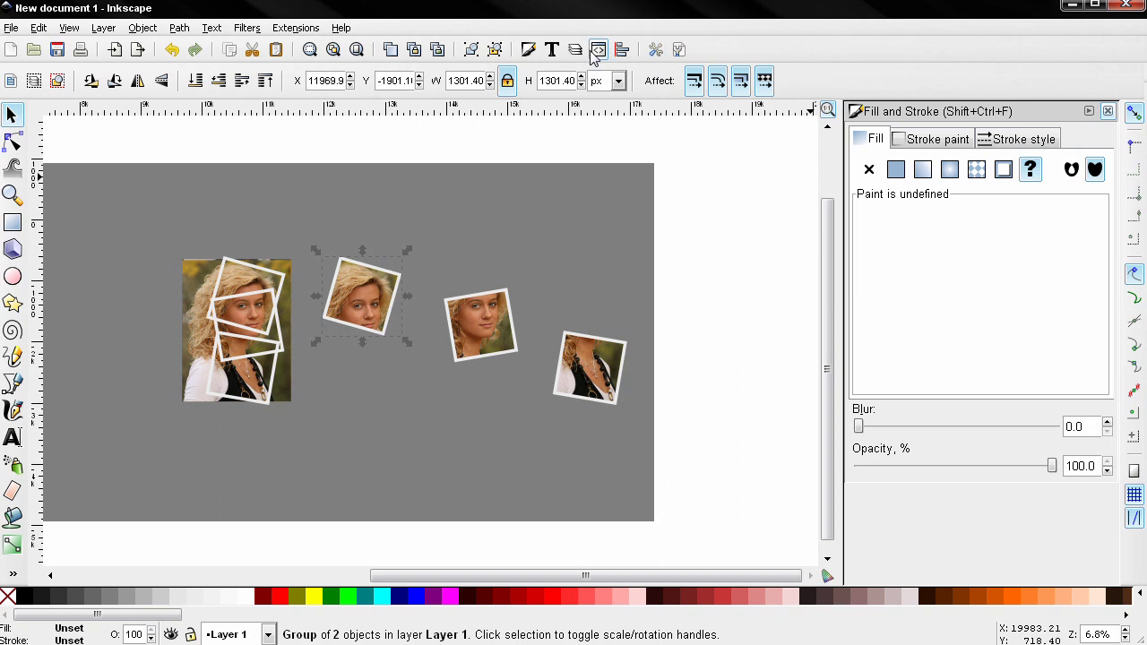
left_click(622, 50)
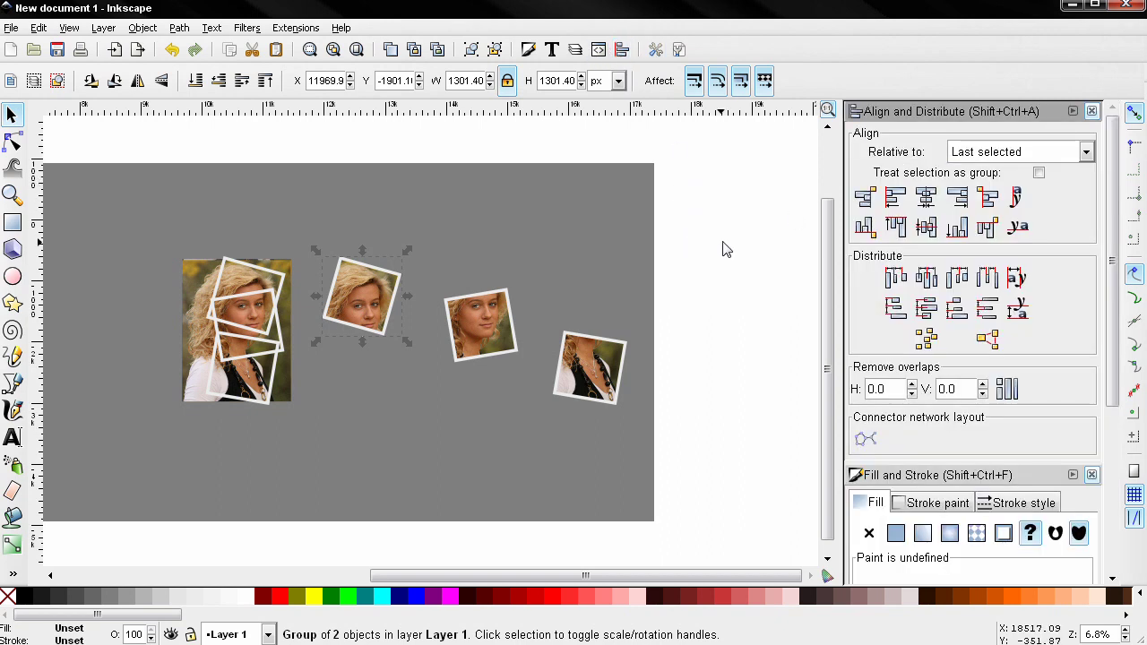
left_click(282, 279, "shift")
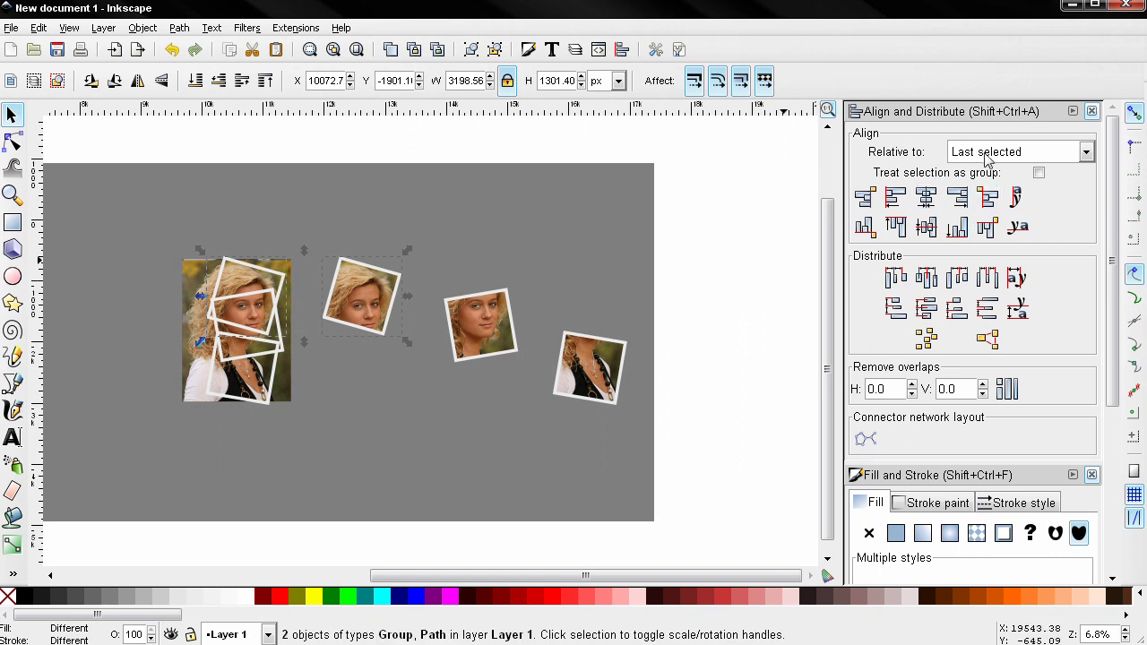
left_click(926, 197)
left_click(925, 226)
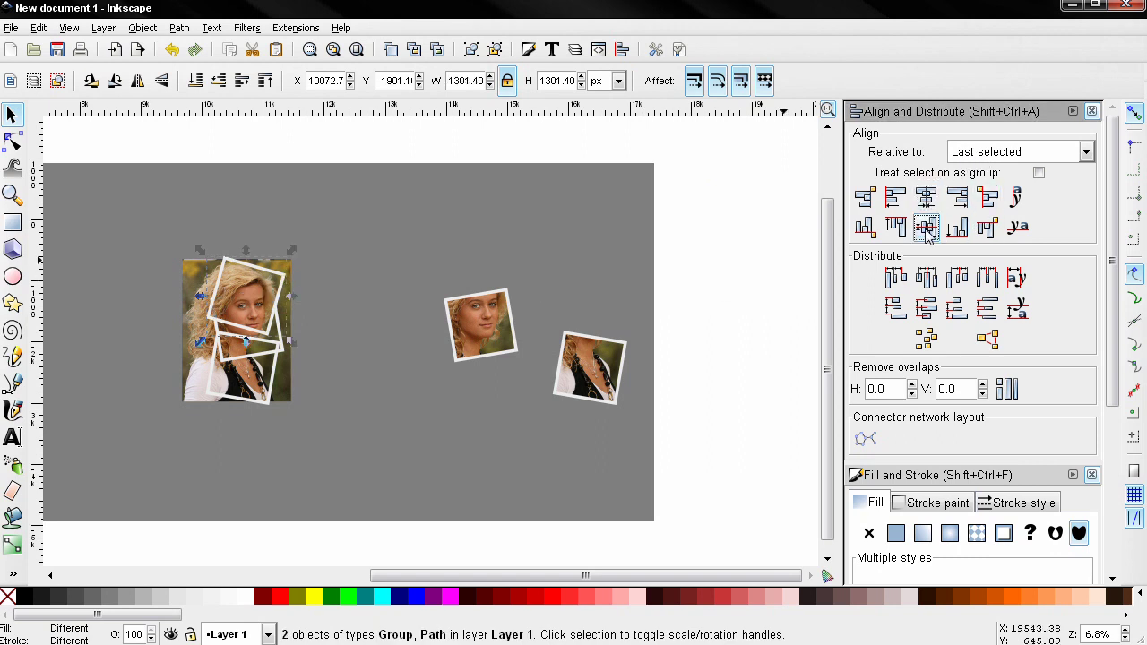
Step: Center the second photo group, the face crop, on its matching frame over the portrait along both axes
left_click(488, 339)
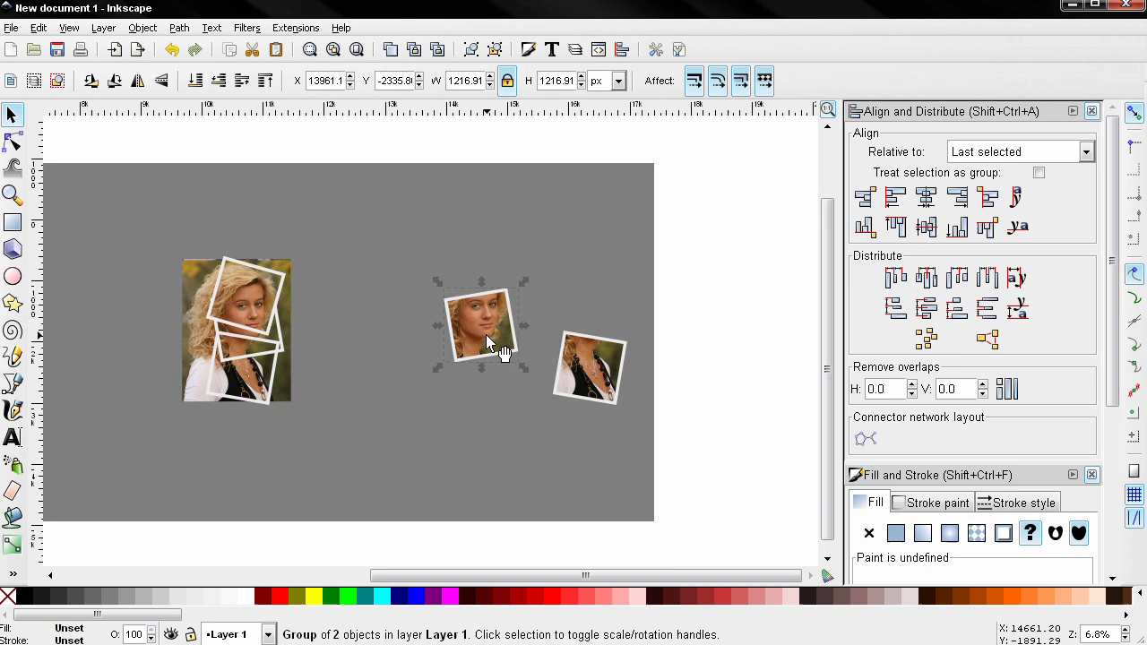
left_click(296, 344, "shift")
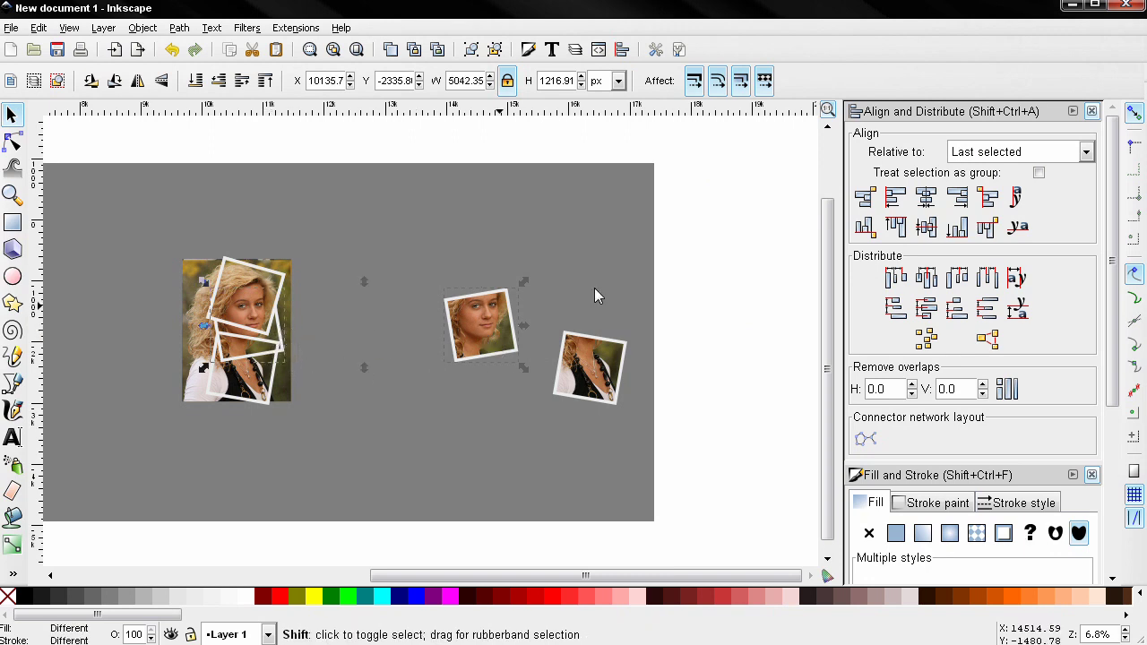
left_click(925, 227)
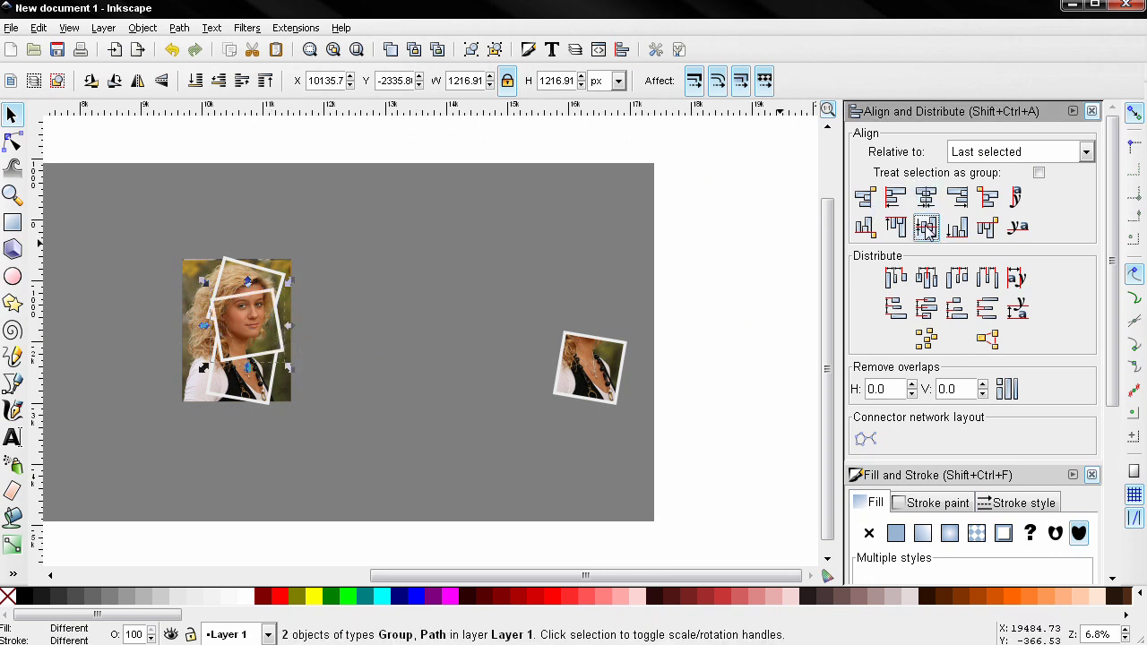
Step: Center the third photo group, the necklace crop, on its matching frame over the portrait along both axes
left_click(594, 371)
left_click(284, 400, "shift")
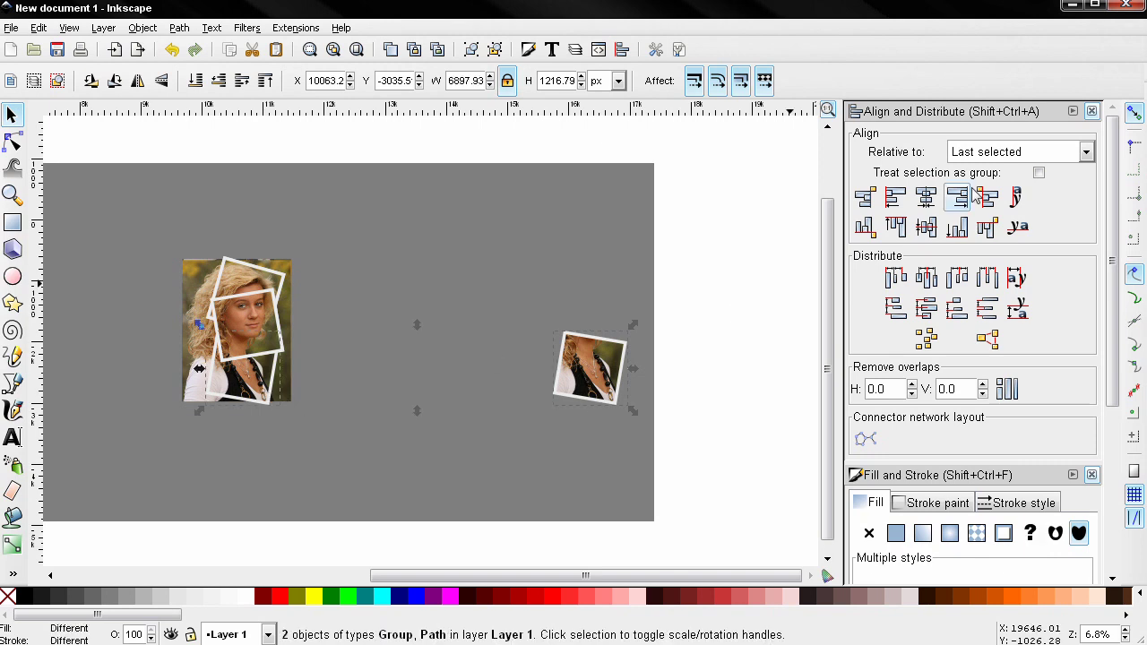
left_click(925, 197)
left_click(925, 227)
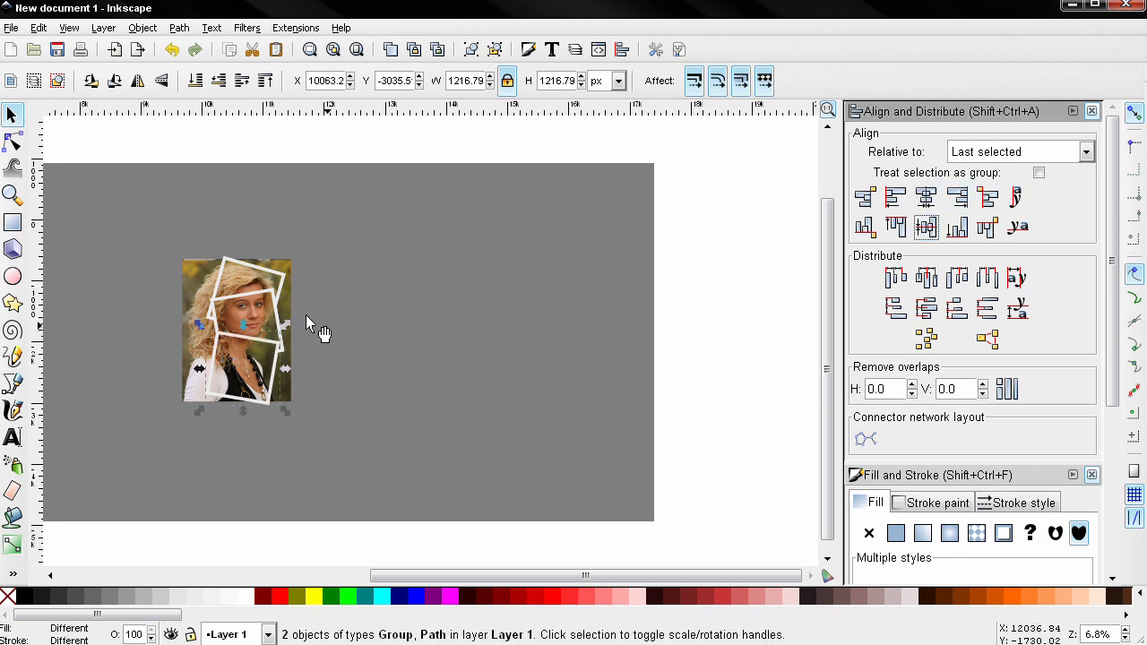
Step: Select all three framed photo groups and move them together horizontally to the right, clear of the original portrait
left_click(268, 278, "shift")
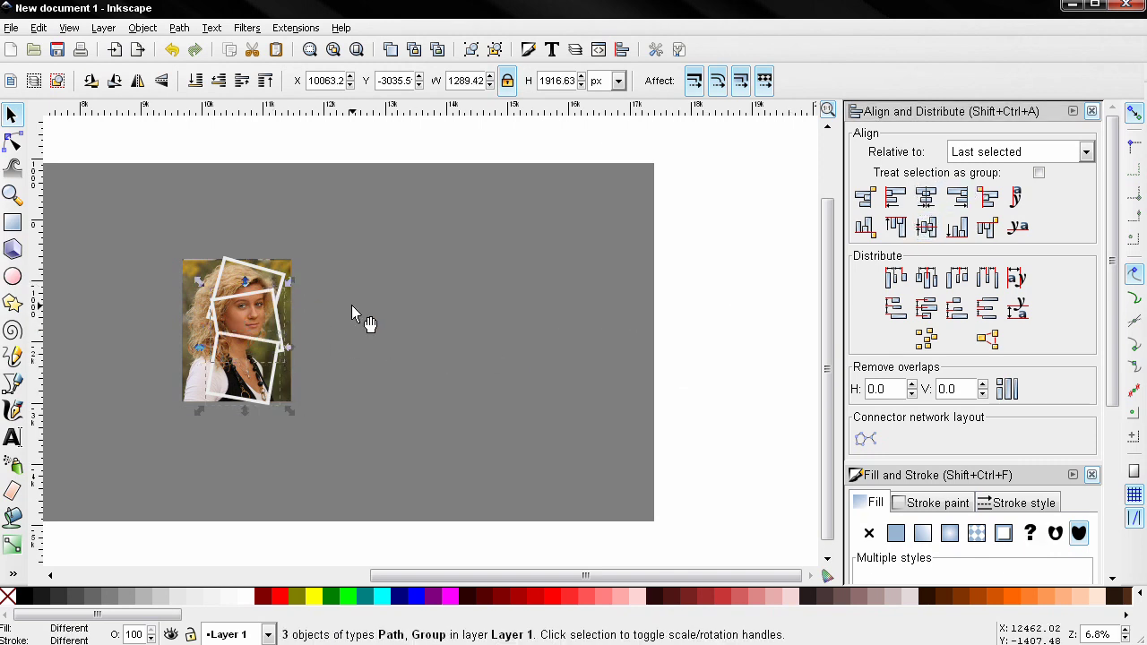
left_click(757, 328)
left_click(263, 394, "shift")
left_click(261, 290, "shift")
left_click(261, 278, "shift")
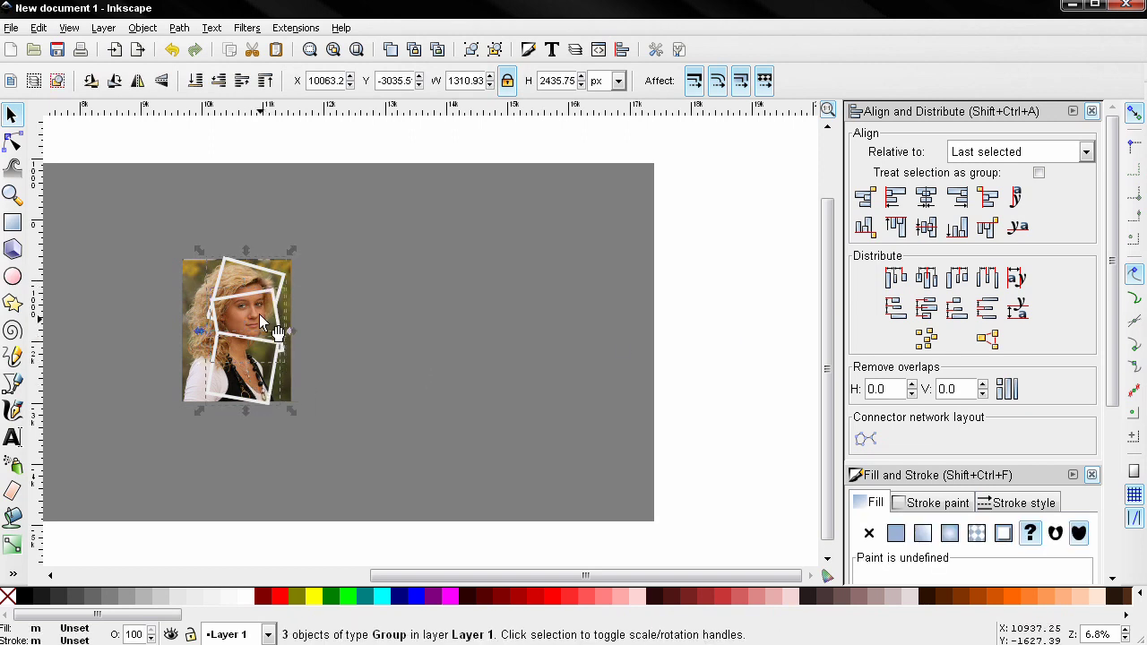
key("ctrl+d")
left_click_drag(262, 339, 501, 366)
scroll(491, 375, "up", 2)
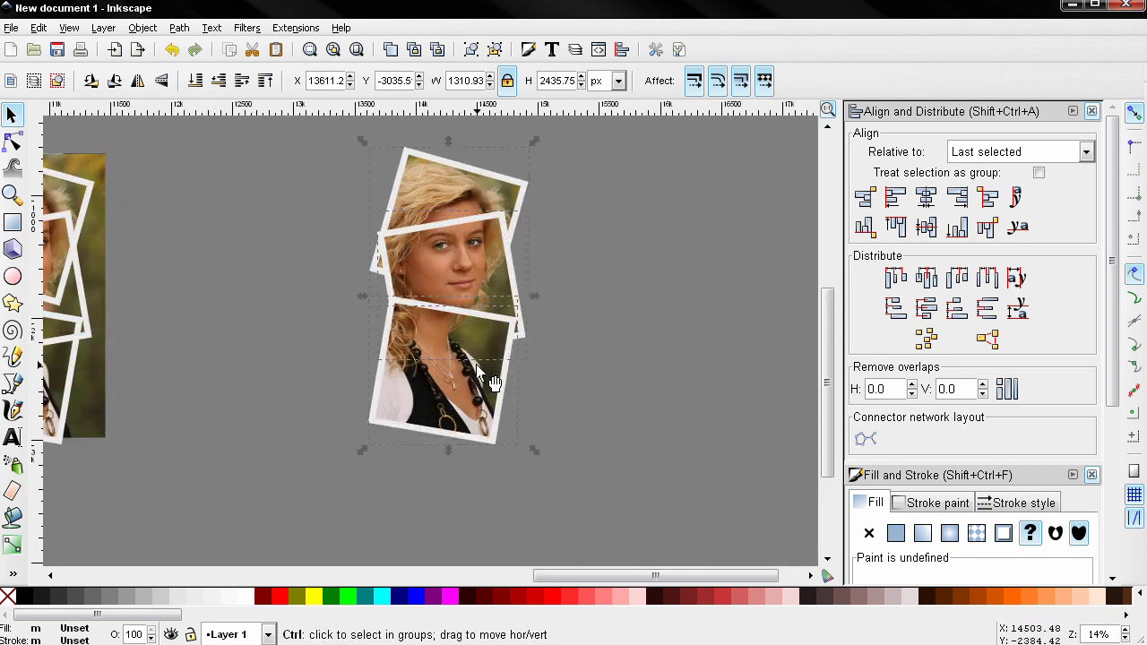
scroll(476, 364, "down", 2)
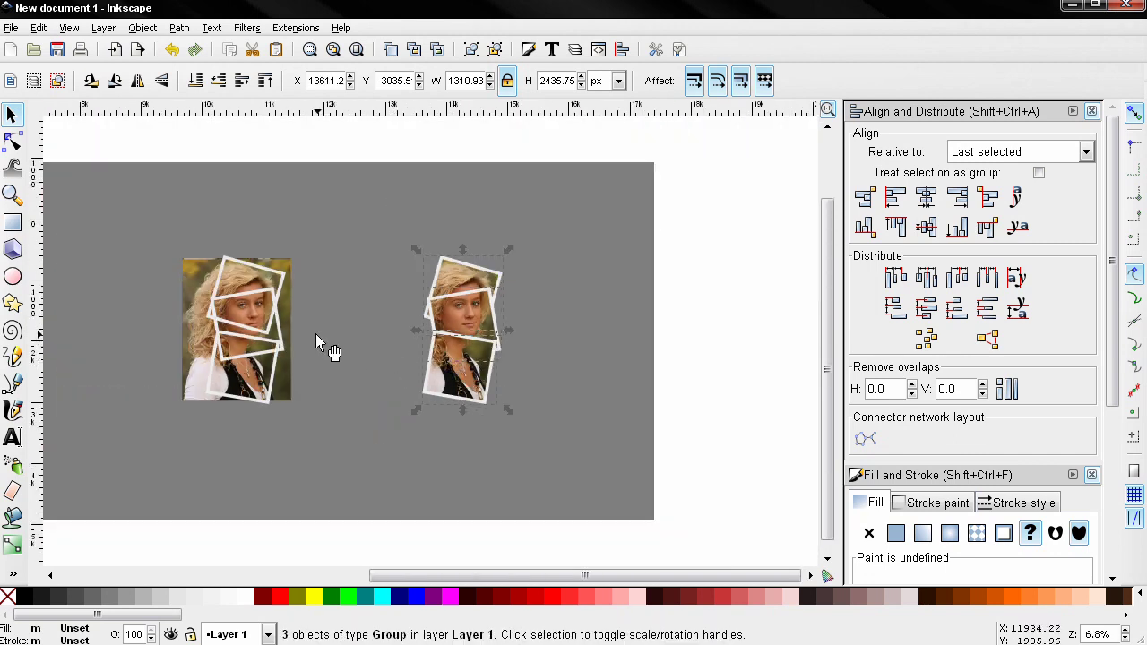
Step: Delete the original portrait rectangle together with its three overlaid frames
left_click(233, 316, "ctrl")
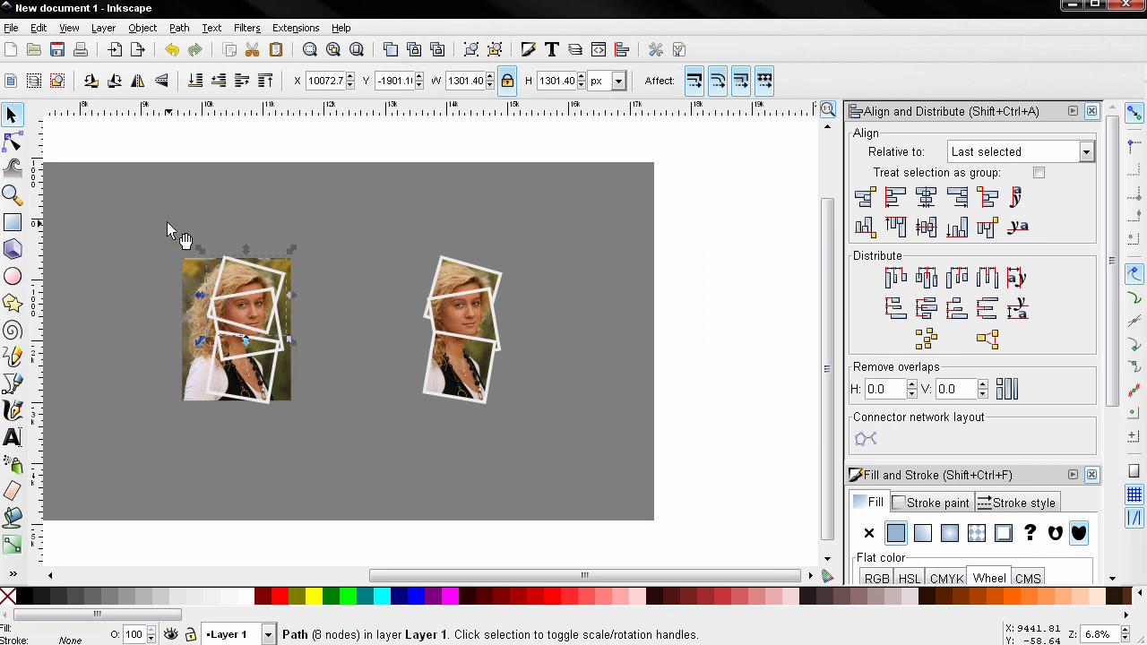
left_click(236, 146)
left_click_drag(102, 203, 354, 471)
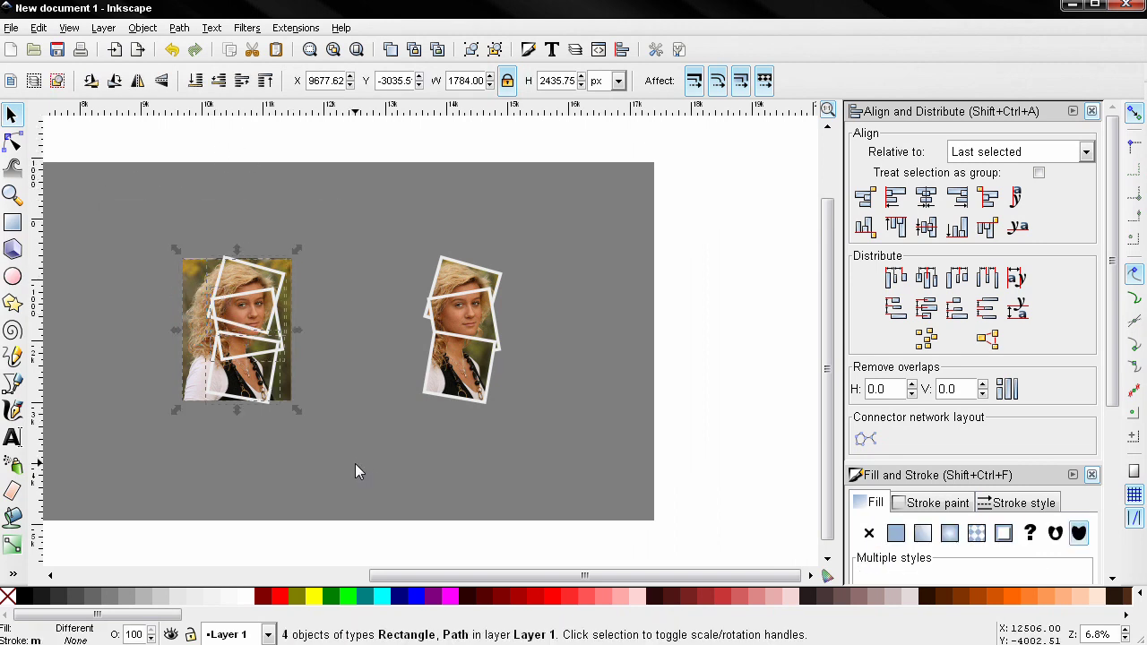
key("Delete")
Step: Close the Align and Distribute settings, keeping Fill and Stroke open
scroll(477, 396, "up", 1)
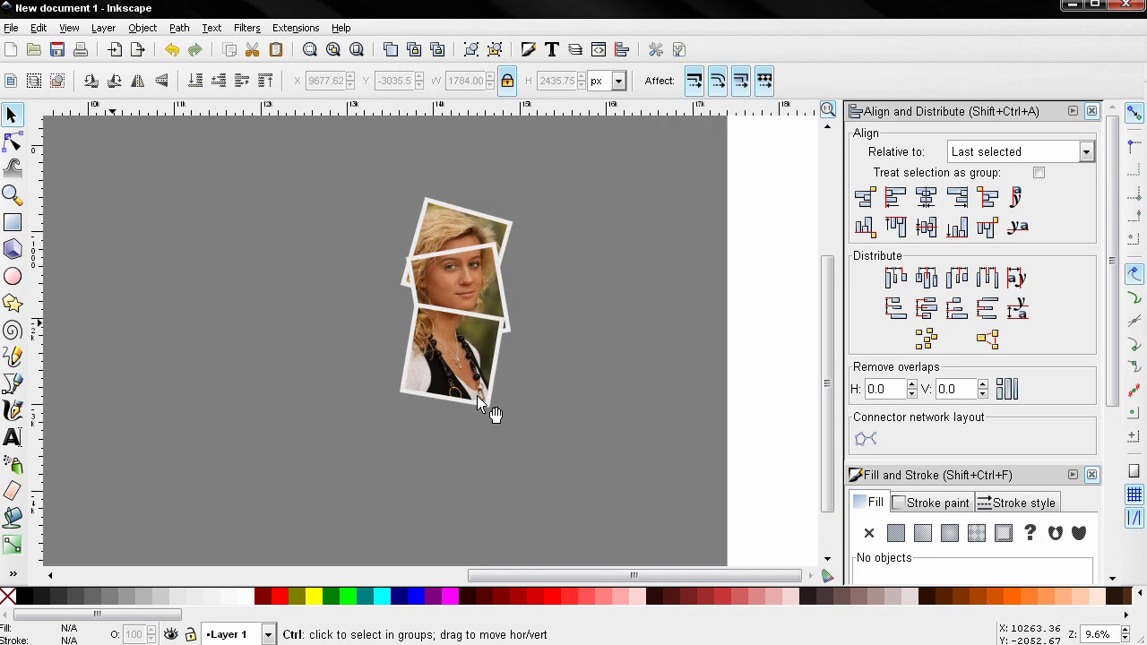
left_click(549, 459)
scroll(439, 304, "up", 2)
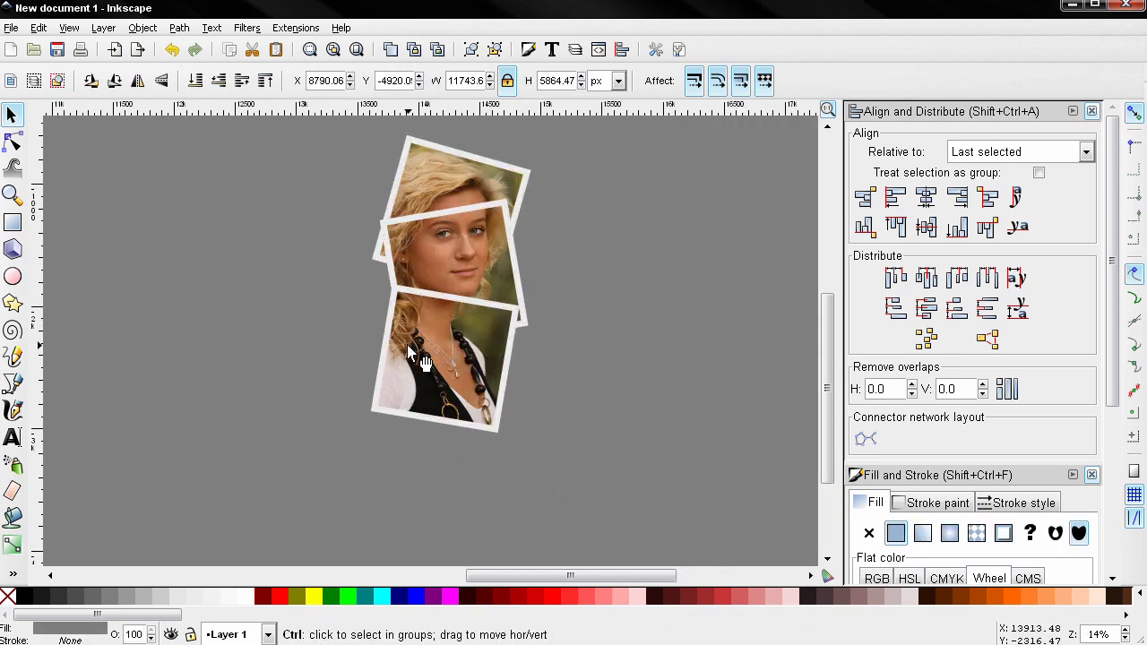
left_click_drag(325, 324, 283, 400)
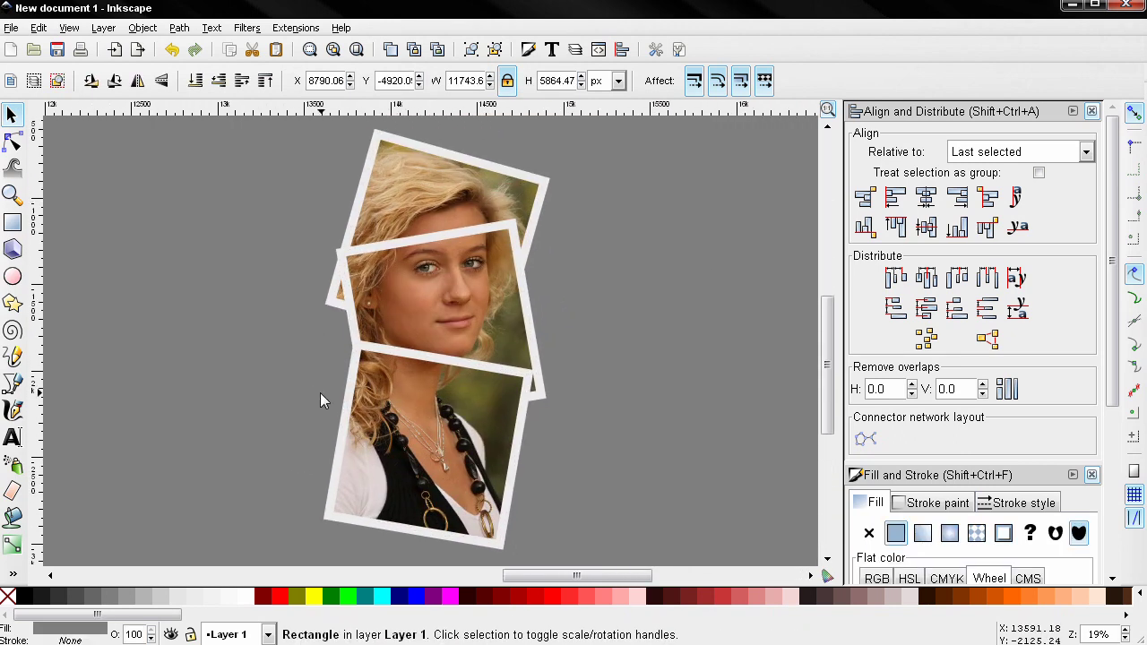
left_click(1092, 111)
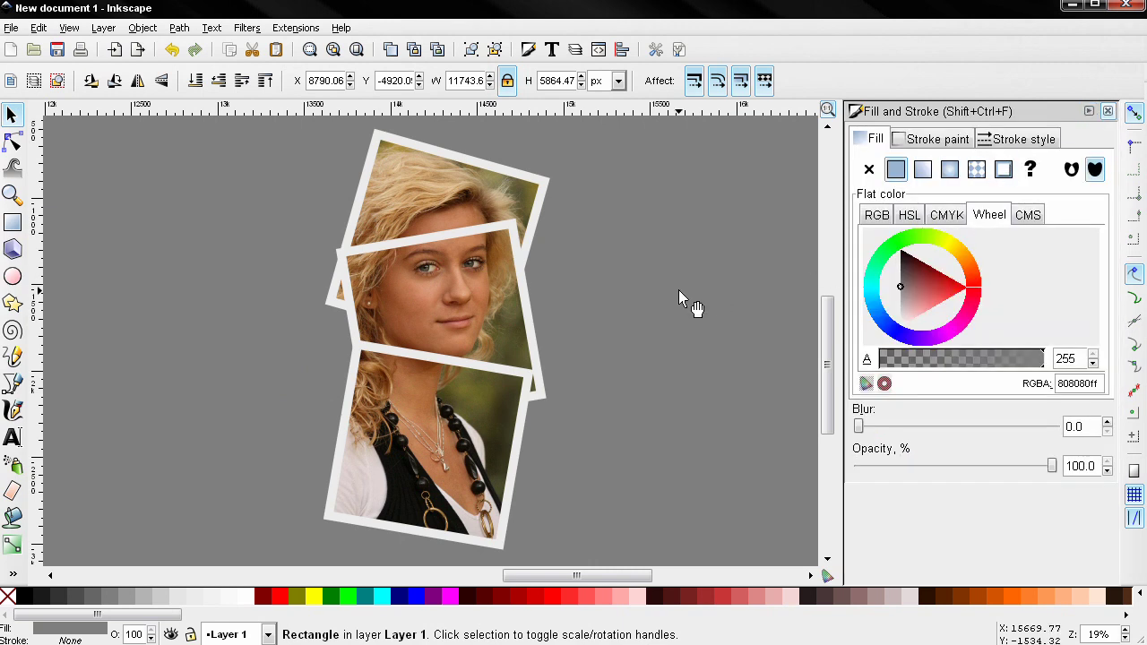
scroll(657, 306, "down", 1)
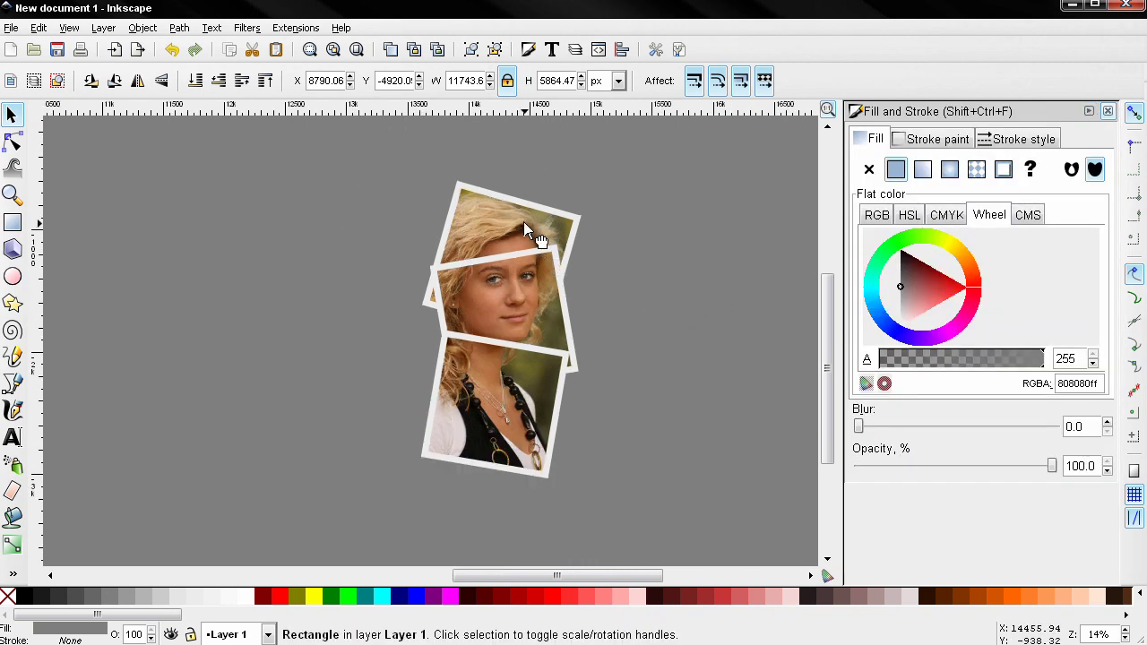
Step: Duplicate the top photo group and style the copy as a shadow with a flat black fill, 4.0 blur and 70% opacity
left_click(526, 228)
key("Home")
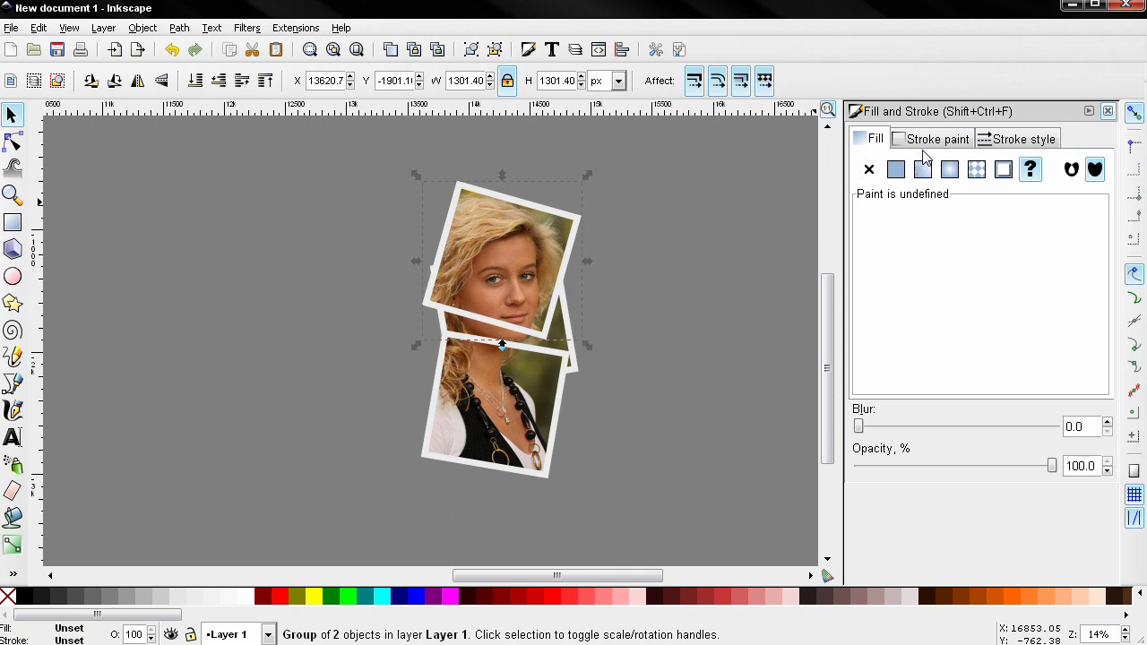
left_click(895, 170)
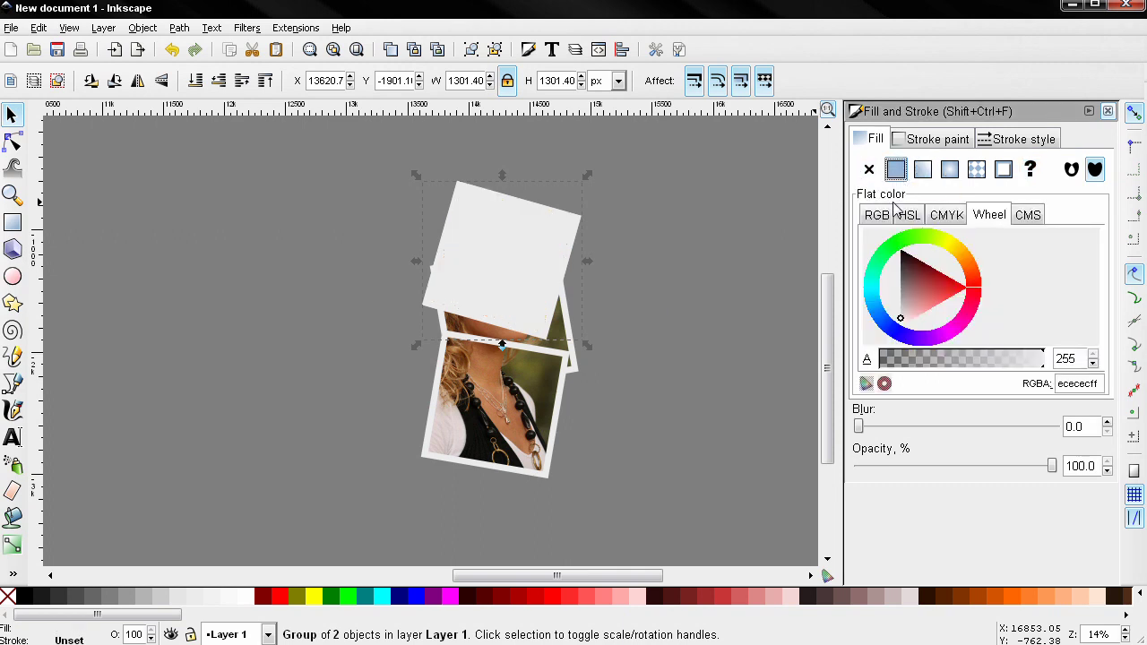
left_click(1083, 427)
type("4")
key("Return")
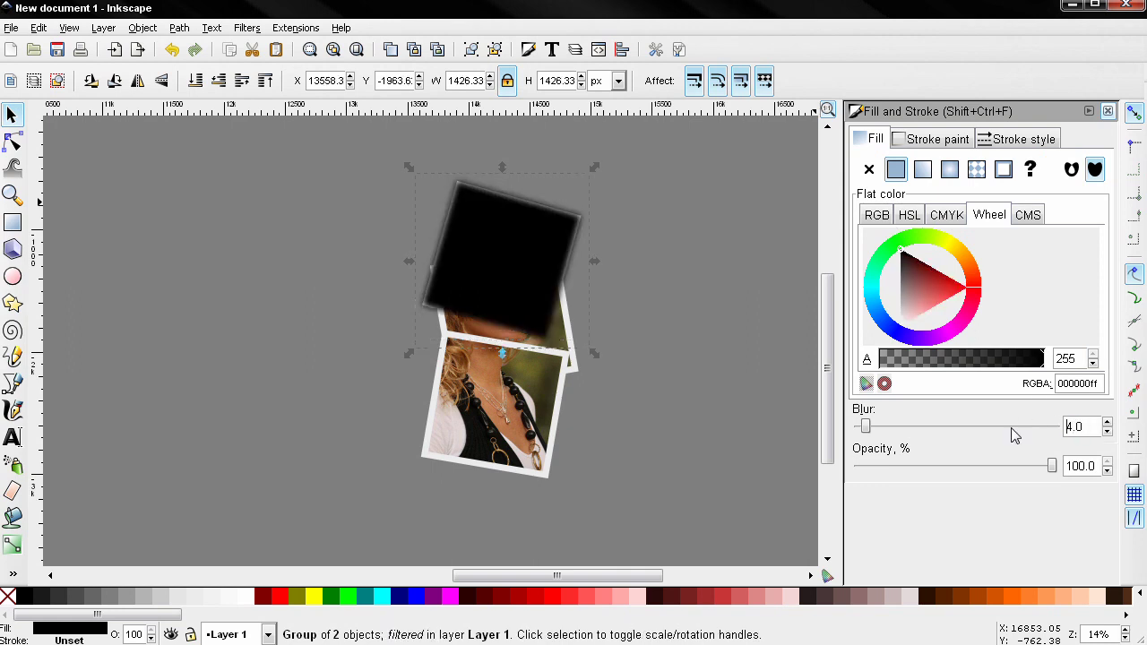
left_click(1083, 468)
type("70")
key("Return")
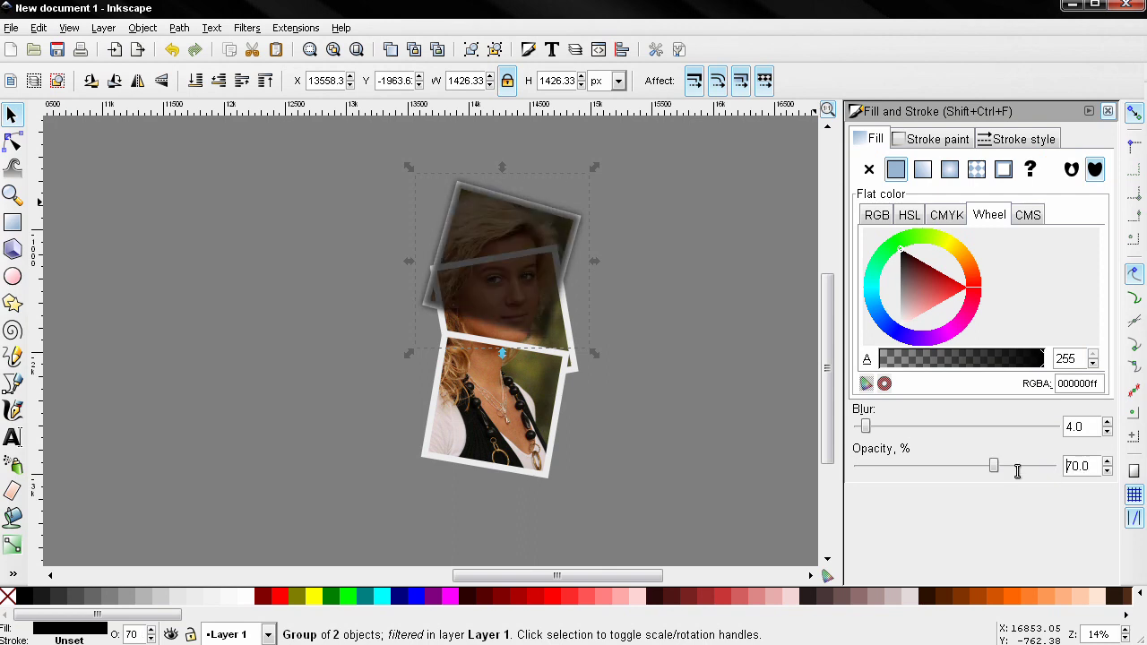
Step: Offset the top photo's shadow about 7 px right and 15 px down, and lower it behind the photos
left_click(538, 242)
left_click_drag(537, 242, 543, 246)
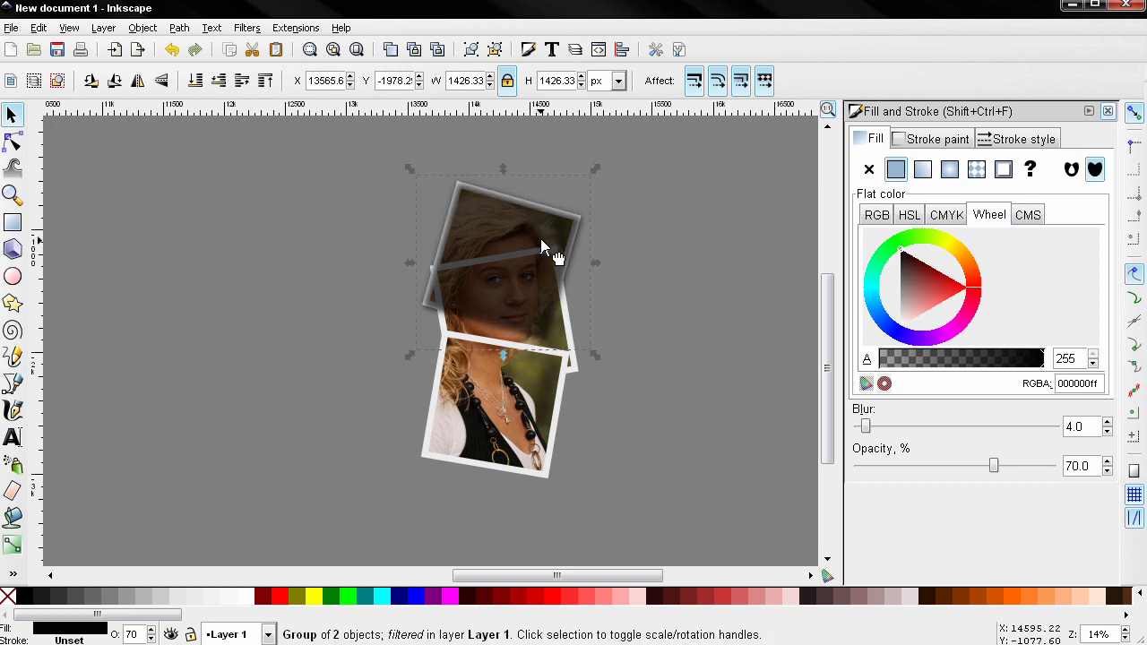
left_click(218, 82)
left_click(219, 81)
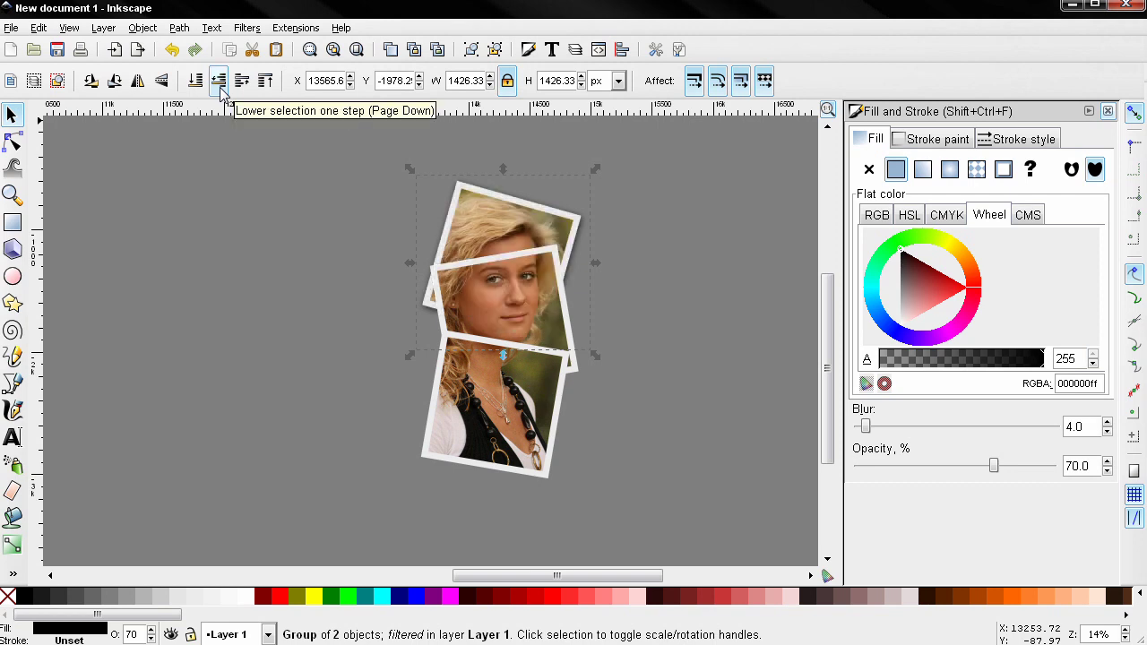
Step: Duplicate the middle photo group and style the copy as a shadow with a flat black fill, 4.0 blur and 70% opacity
left_click(544, 328)
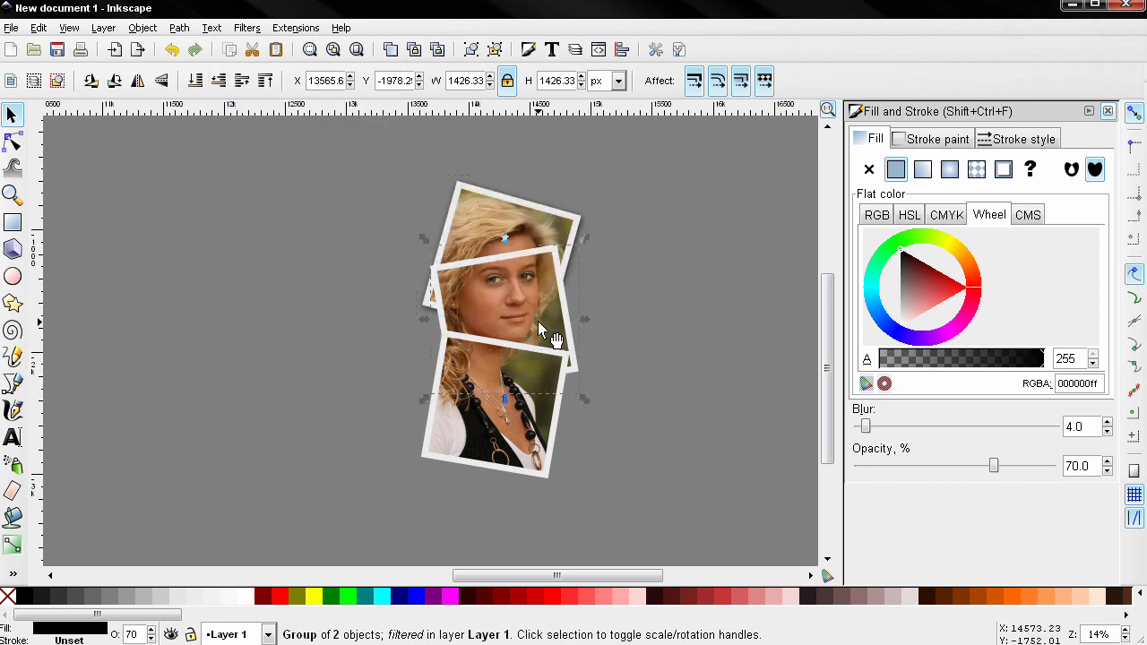
key("Page_Up")
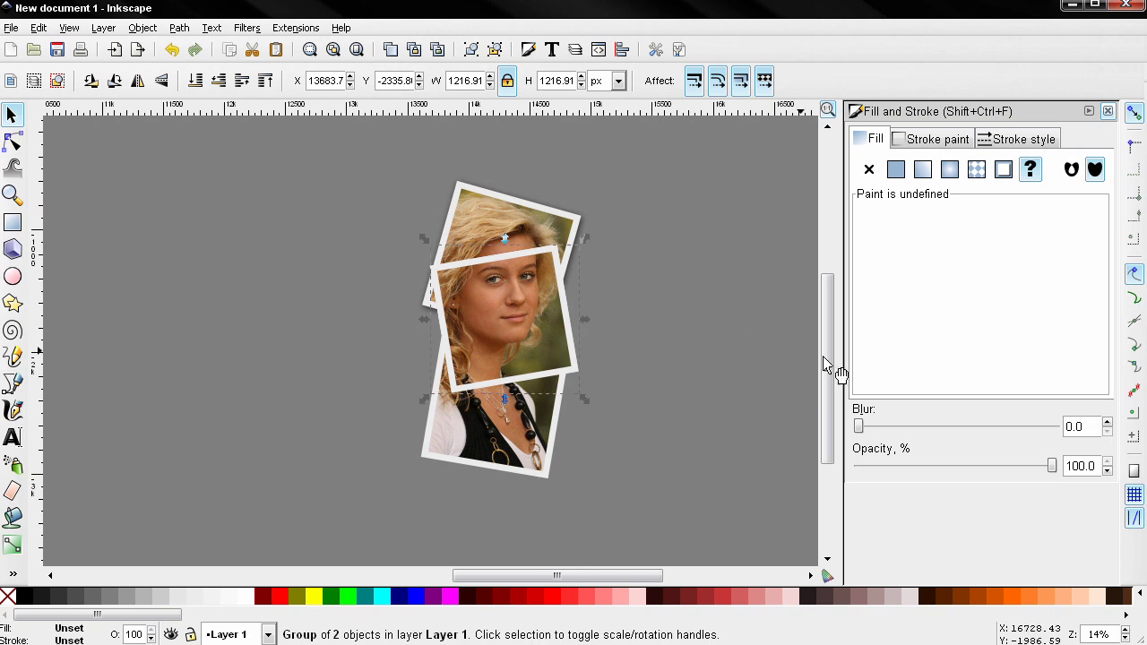
left_click(896, 170)
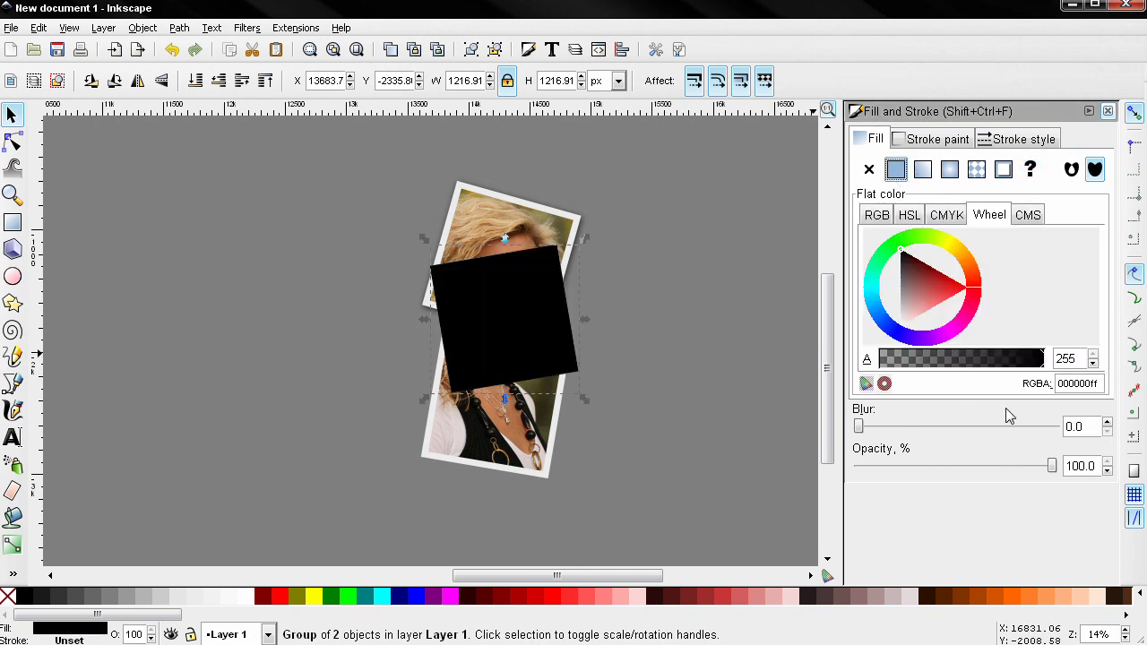
double_click(1075, 427)
type("4")
key("Return")
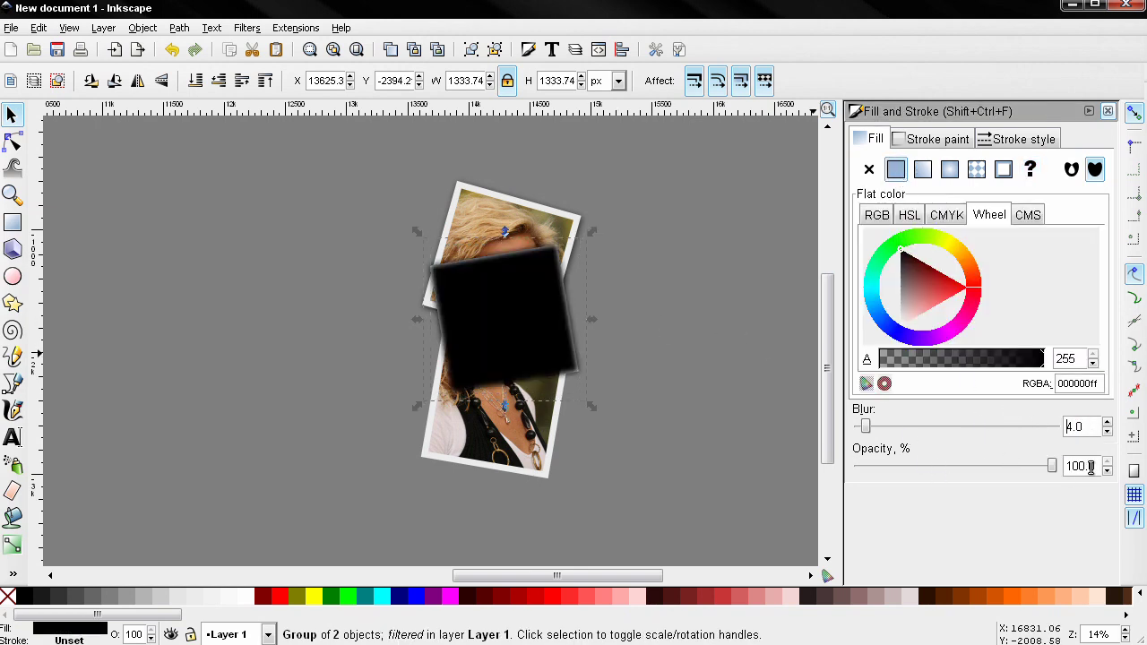
double_click(1080, 466)
type("70")
key("Return")
Step: Offset the middle photo's shadow about 22 px right and 15 px down, and lower it behind its photo
left_click_drag(492, 326, 497, 332)
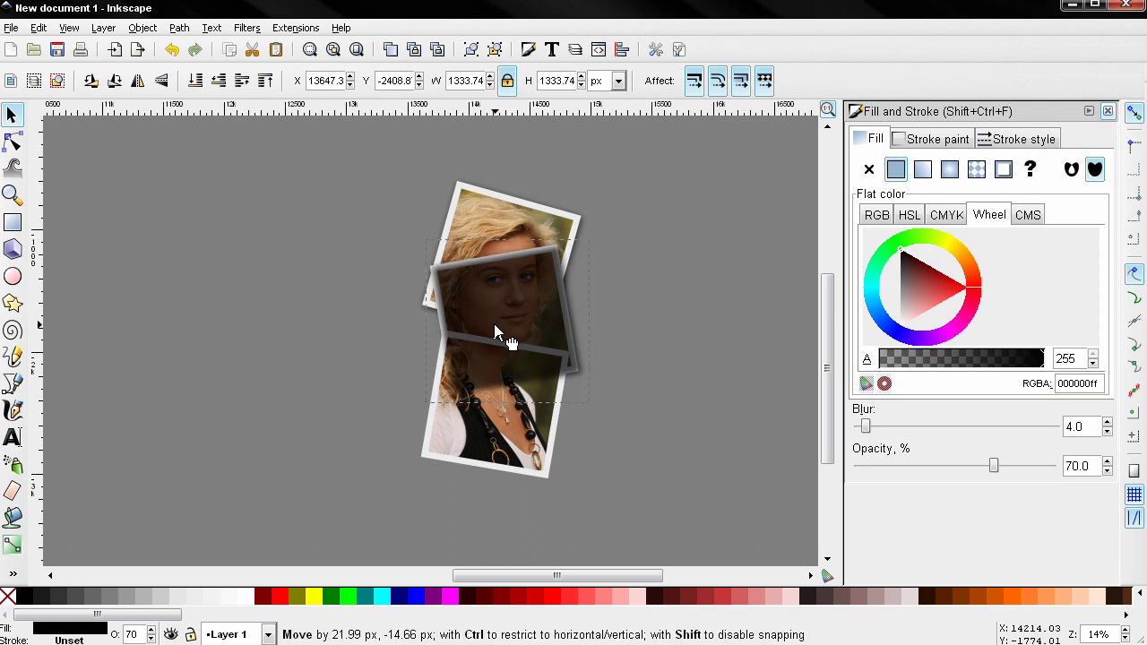
left_click_drag(496, 331, 495, 331)
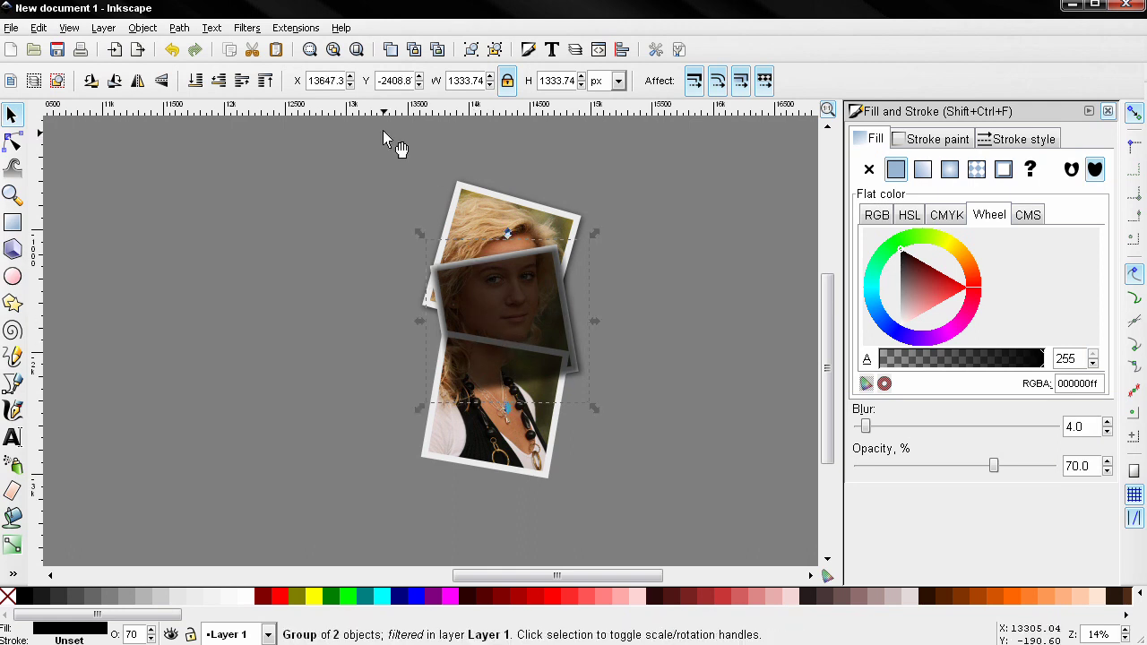
left_click(222, 82)
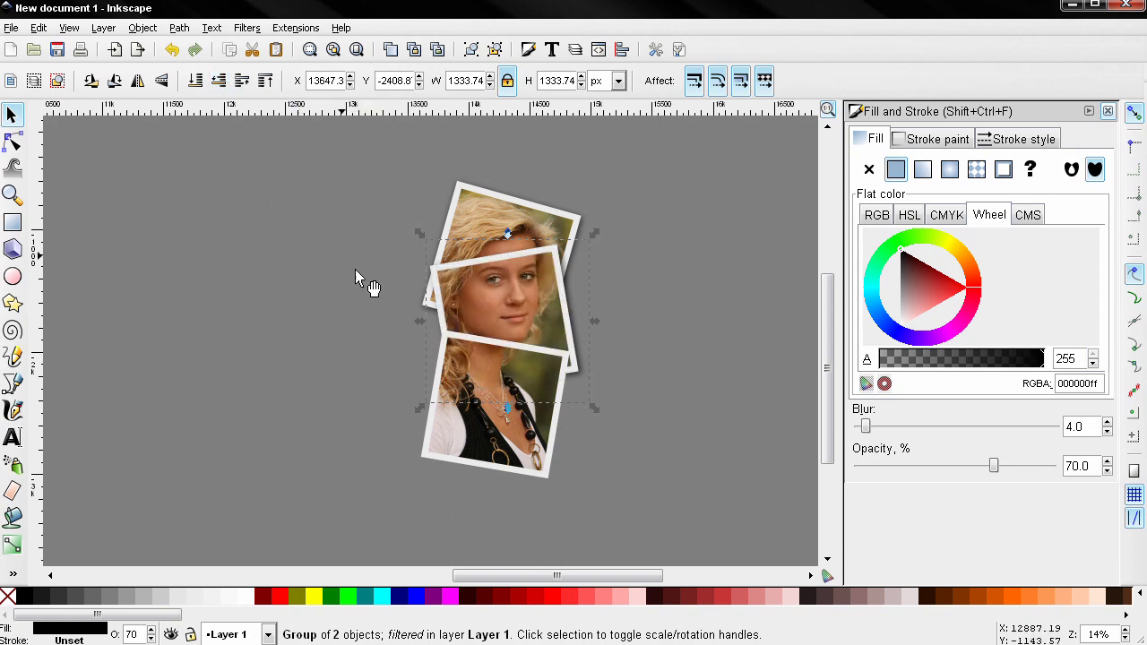
key("Left")
Step: Duplicate the bottom photo group and style the copy as a shadow with a flat black fill, 4.0 blur and 70% opacity
left_click(534, 459)
left_click(895, 170)
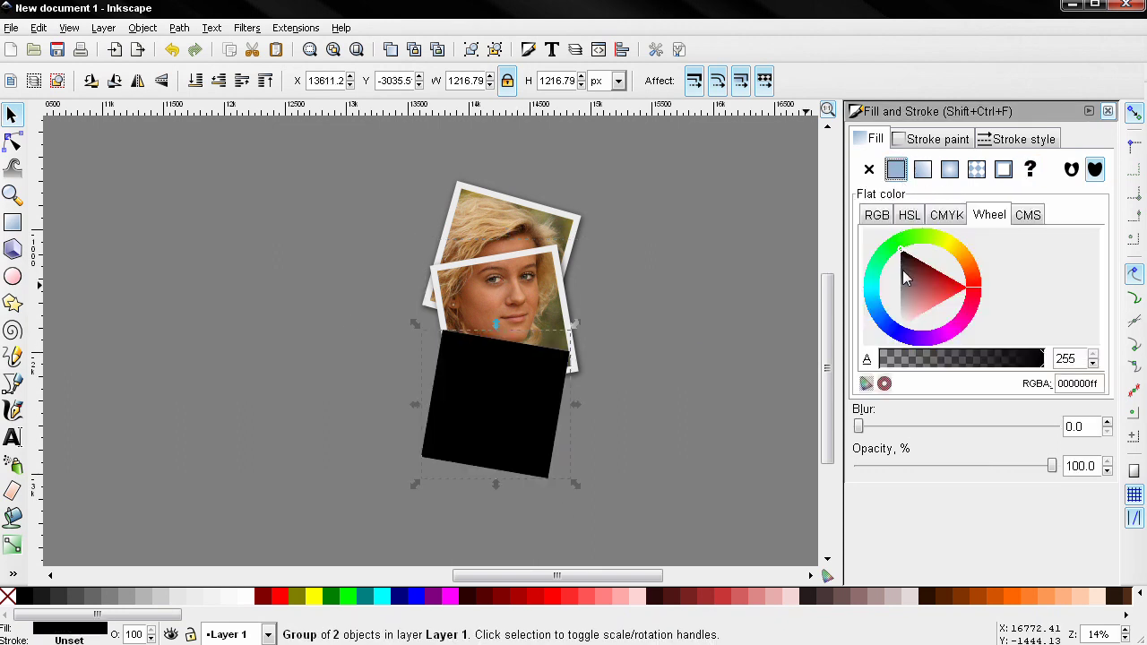
triple_click(1076, 427)
type("4")
key("Return")
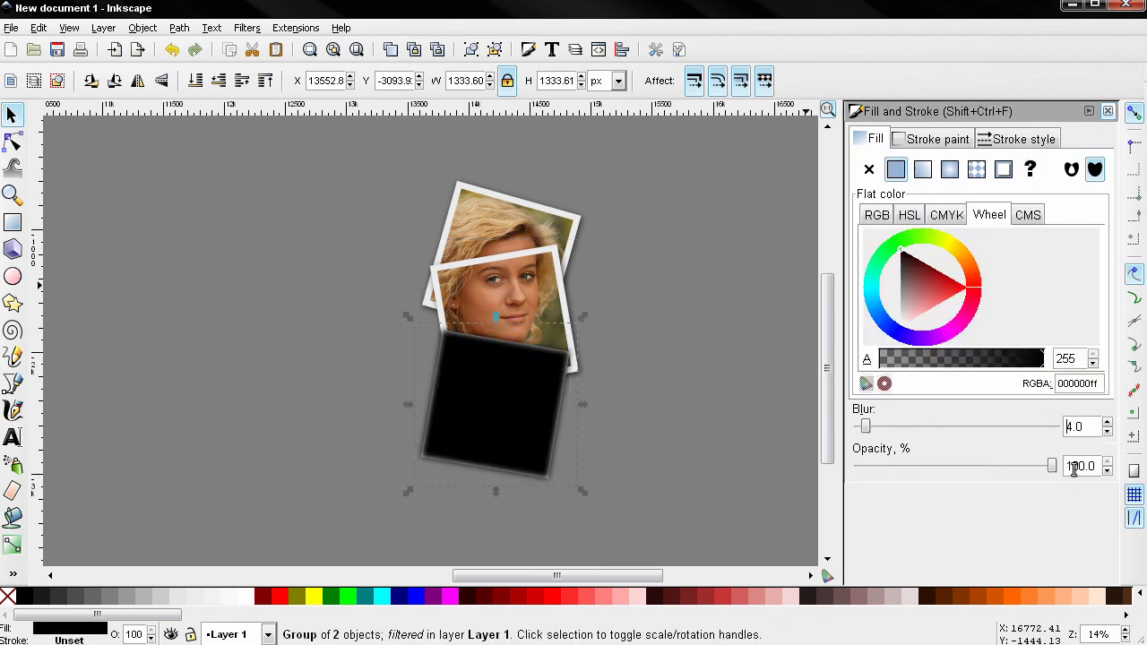
triple_click(1093, 466)
type("70")
key("Return")
Step: Offset the bottom photo's shadow about 6 px right and 29 px down, and lower it behind its photo
left_click_drag(519, 408, 513, 411)
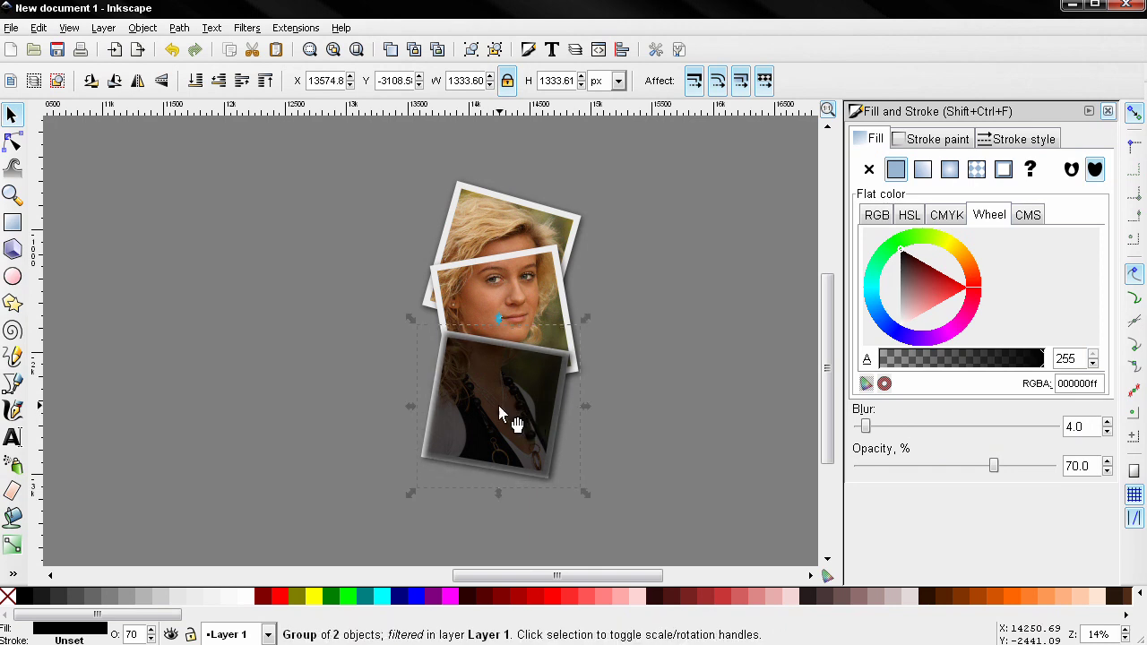
left_click(220, 82)
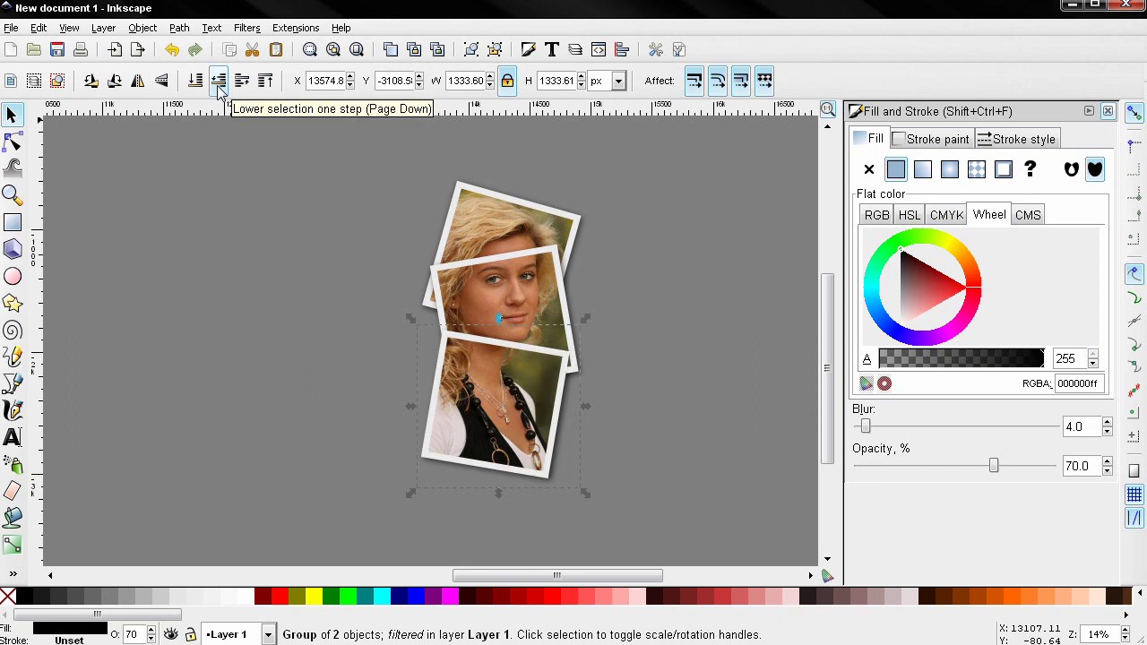
left_click(241, 80)
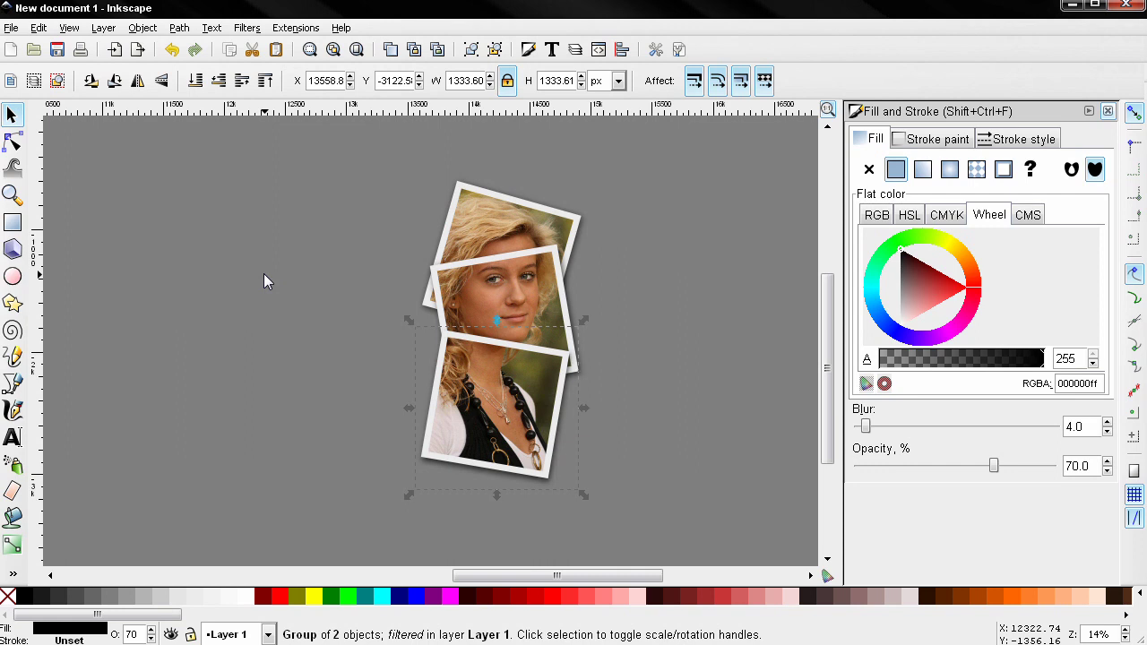
Step: Delete the gray background rectangle and close the Fill and Stroke dialog to view the finished collage
left_click(261, 283)
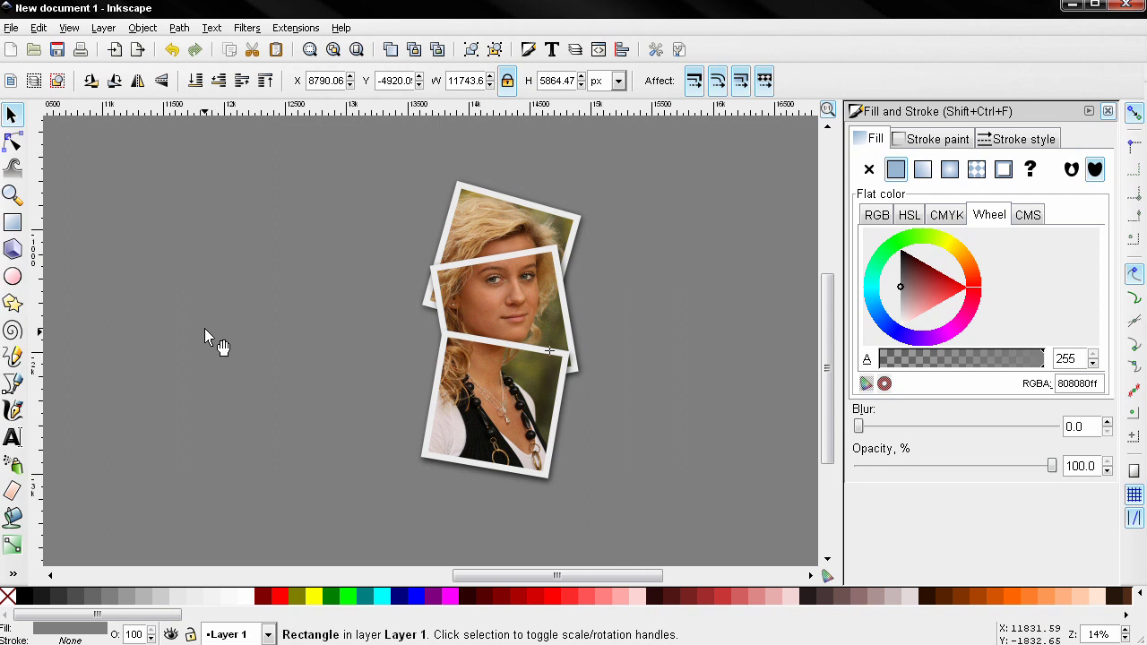
key("Delete")
scroll(476, 336, "up", 1, "ctrl")
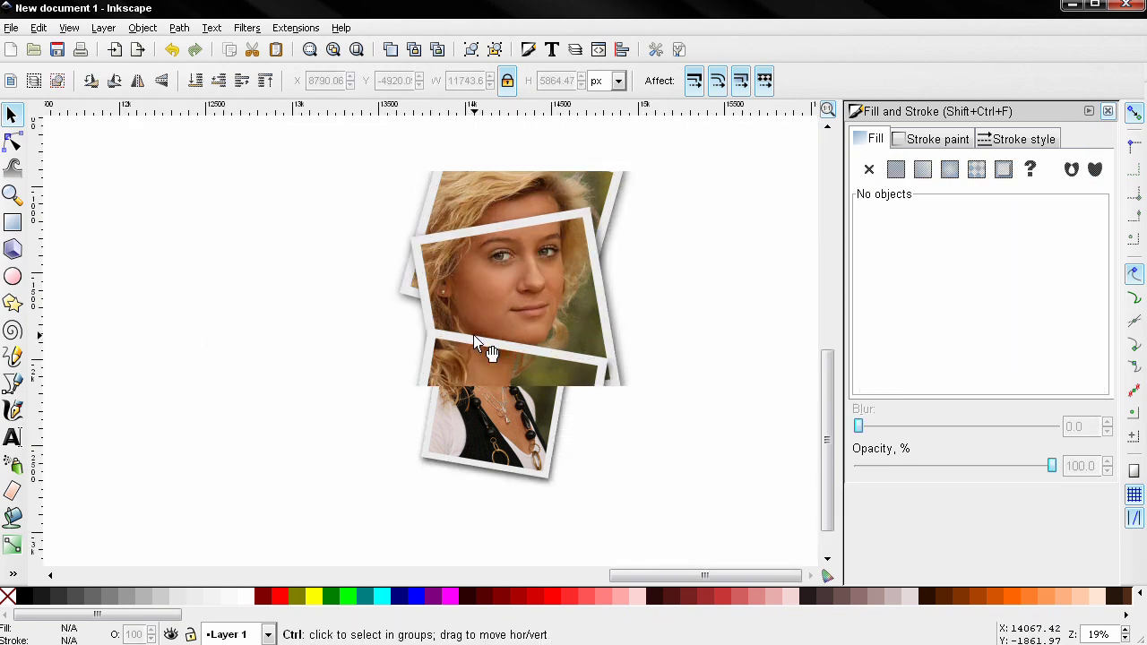
left_click(1106, 111)
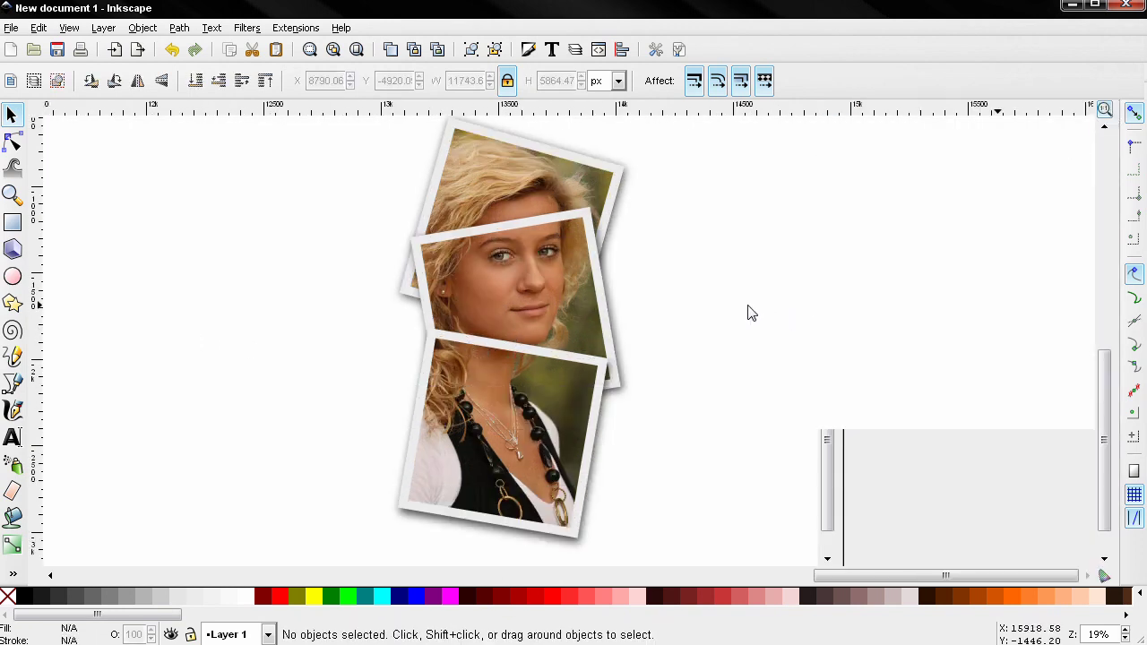
scroll(699, 413, "left", 3)
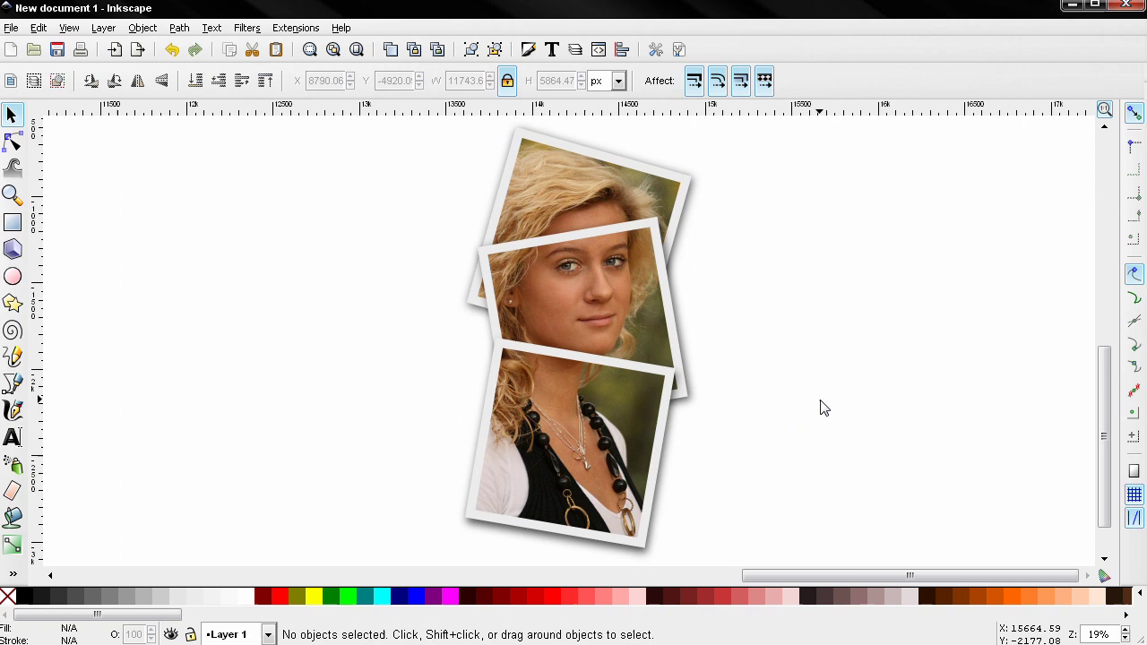
scroll(788, 401, "right", 1)
scroll(780, 401, "left", 1)
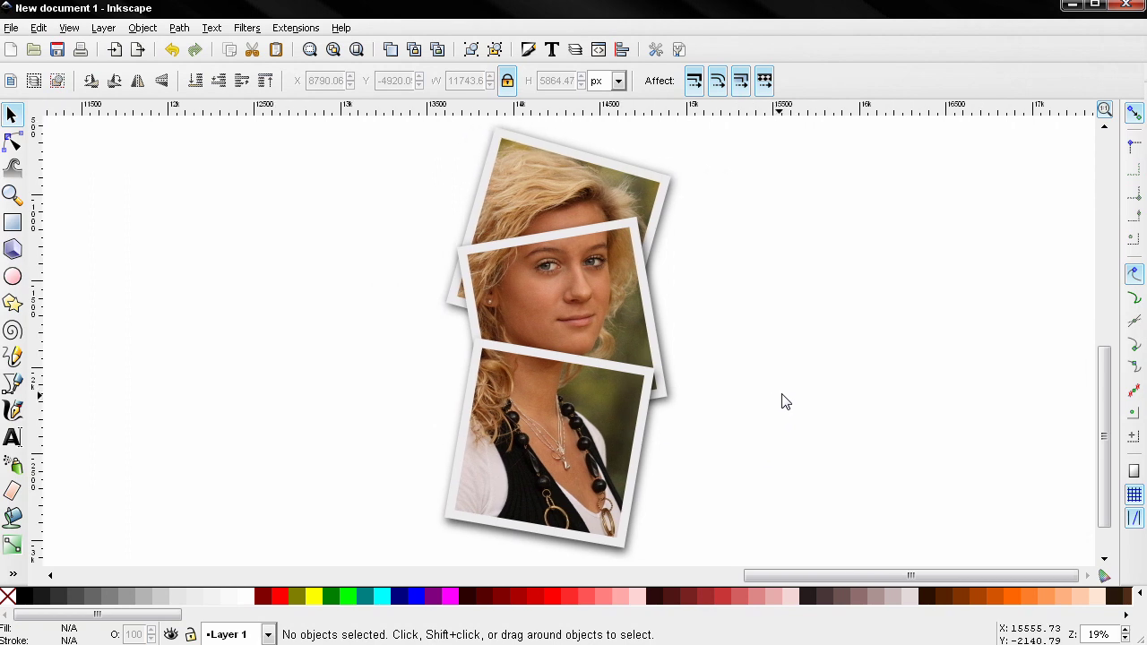